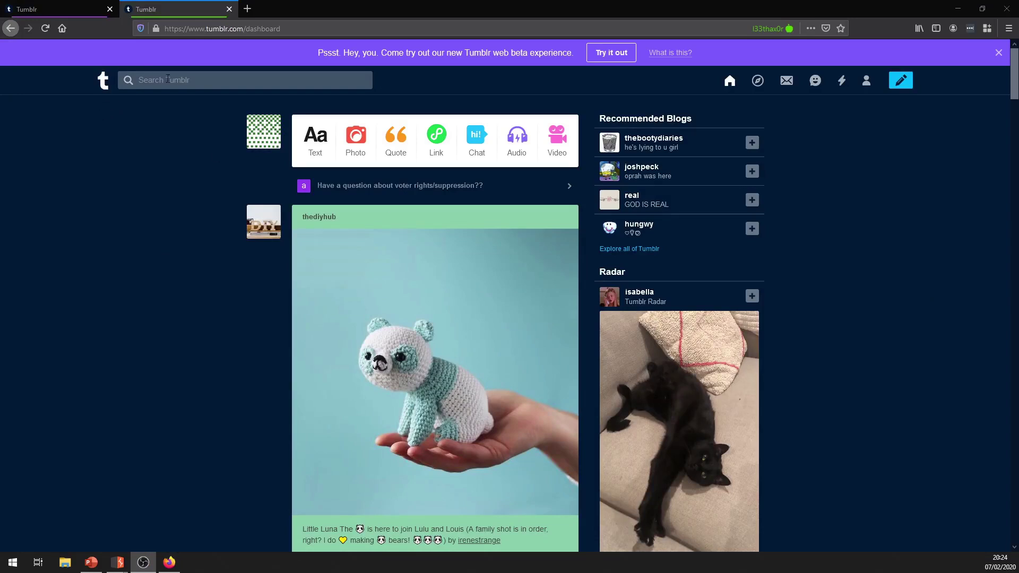
# Compare the two accounts' Tumblr dashboards and their container, then open a new blank tab.
pyautogui.click(76, 13)
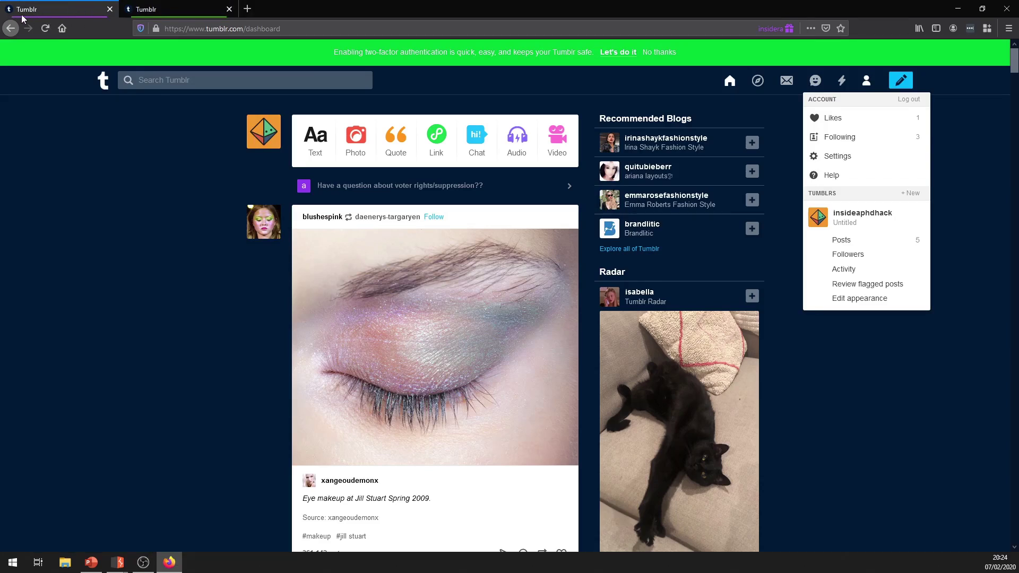
pyautogui.click(159, 9)
pyautogui.click(58, 9)
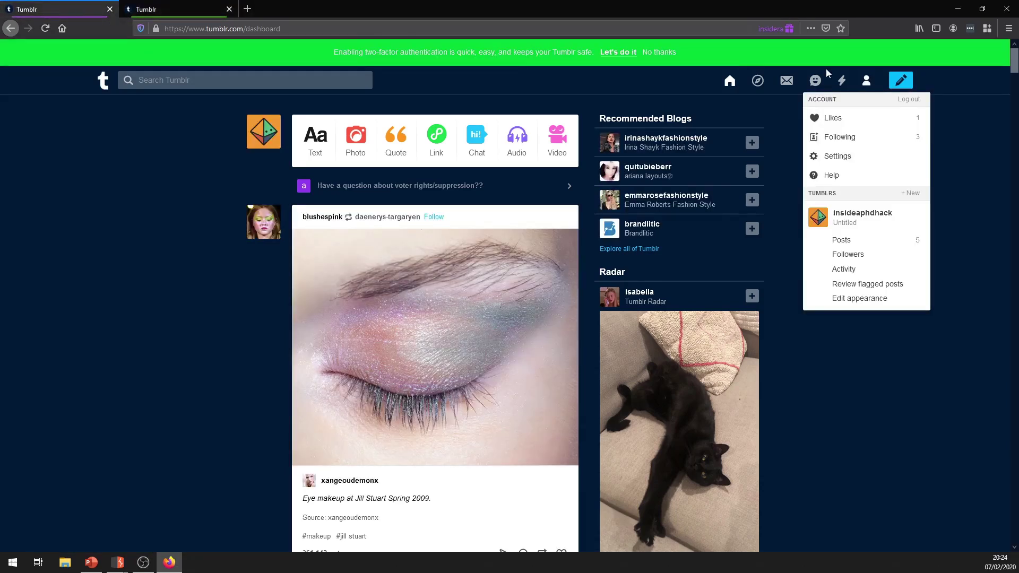
pyautogui.click(987, 28)
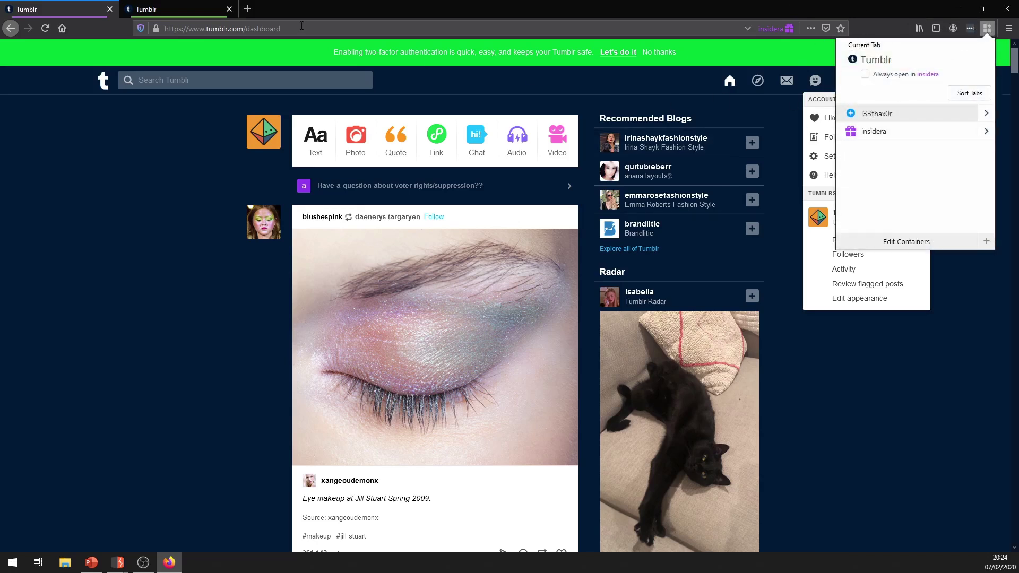
pyautogui.click(248, 9)
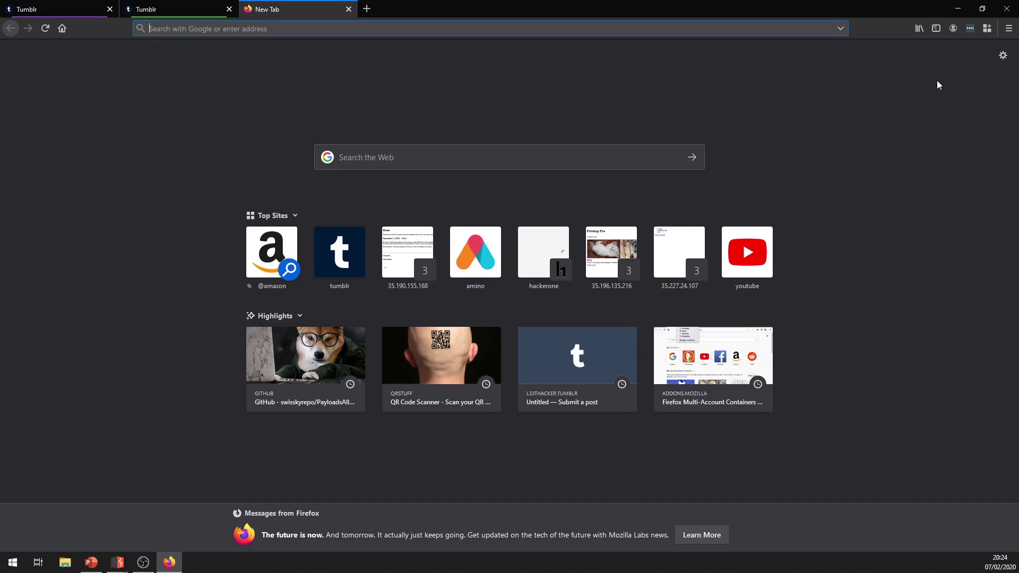
# Create a blue container with the fingerprint icon named 'low permission'.
pyautogui.click(985, 28)
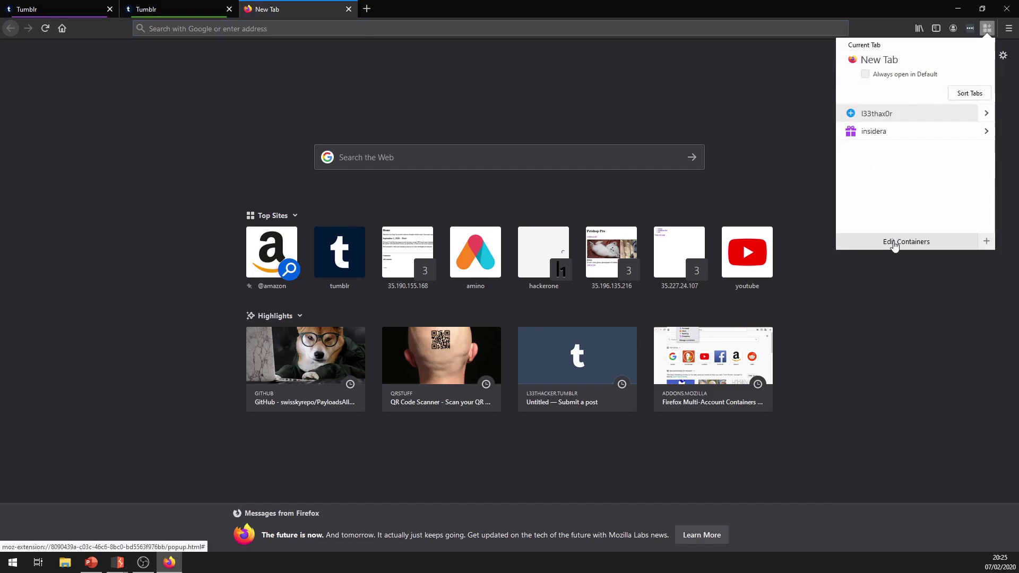
pyautogui.click(986, 243)
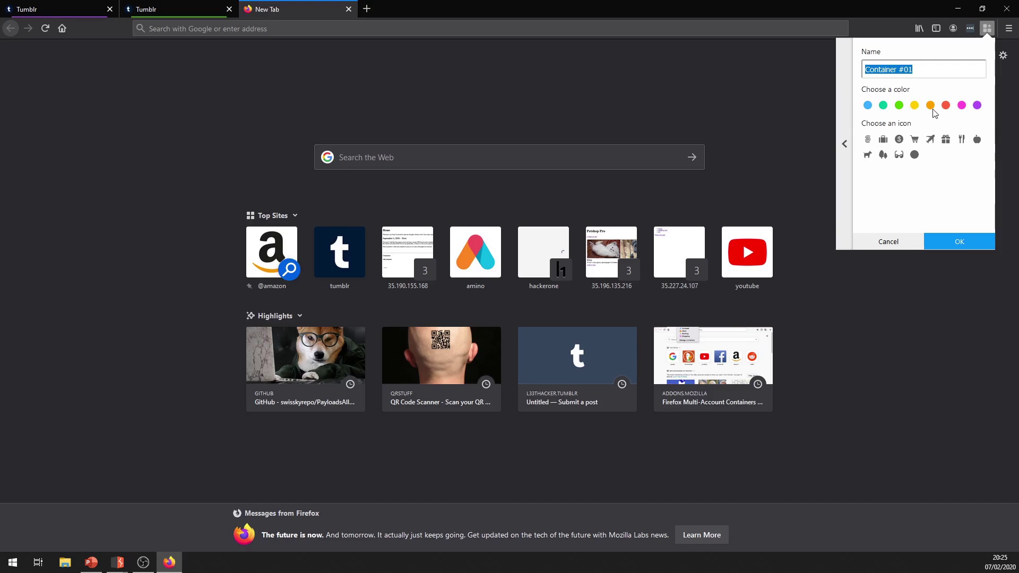
pyautogui.click(868, 106)
pyautogui.click(868, 141)
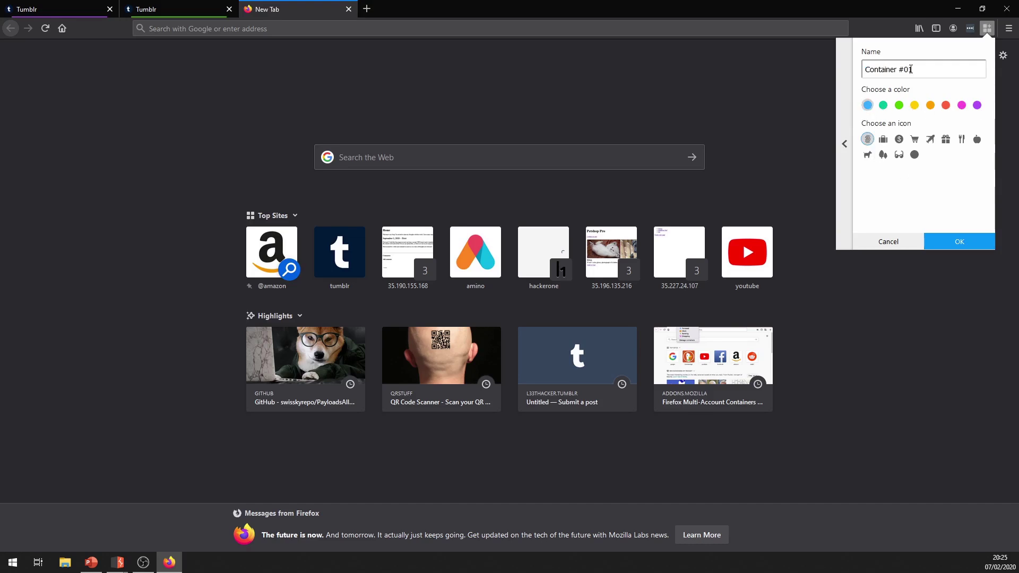
pyautogui.tripleClick(910, 70)
pyautogui.press('BackSpace')
pyautogui.write('low permis')
pyautogui.click(949, 243)
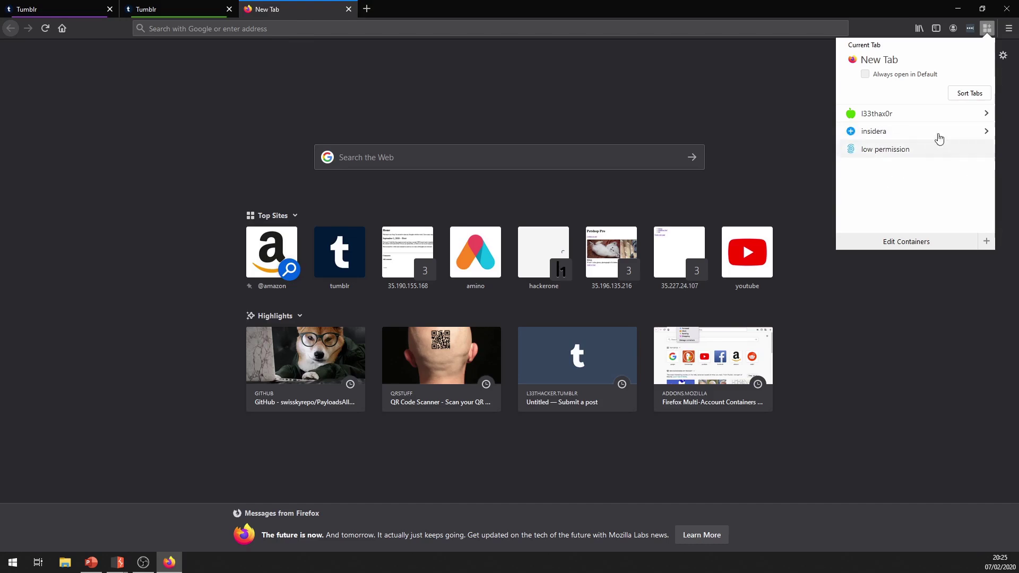
# Load tumblr in a low permission container tab and compare it with both account tabs.
pyautogui.click(877, 150)
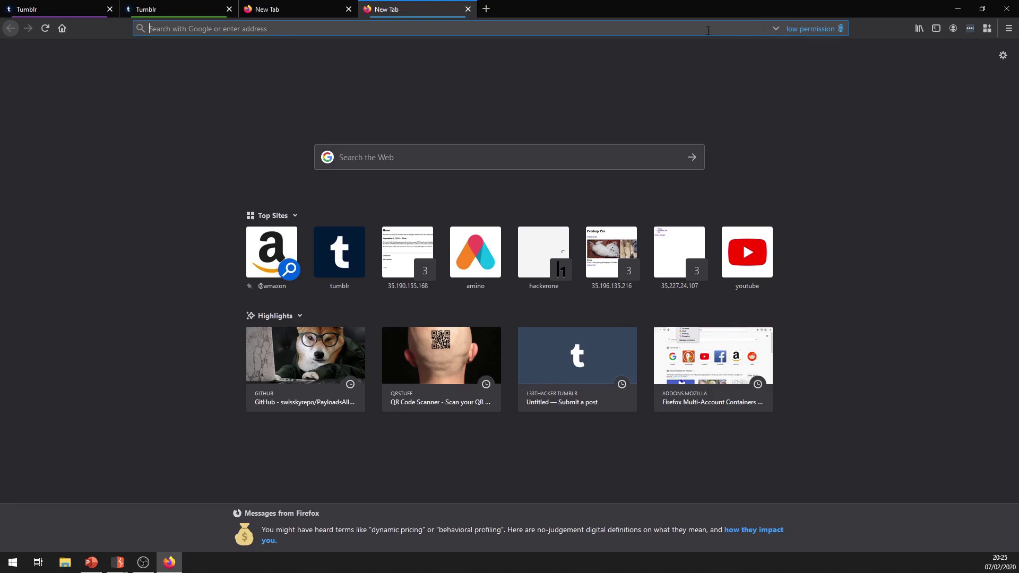
pyautogui.write('tumblr')
pyautogui.press('Return')
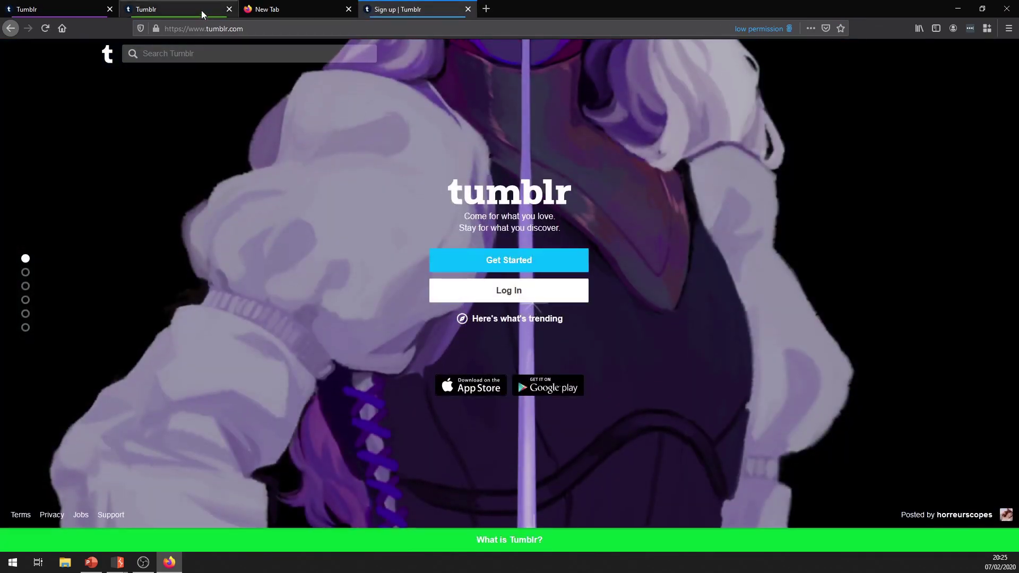
pyautogui.click(176, 9)
pyautogui.click(875, 81)
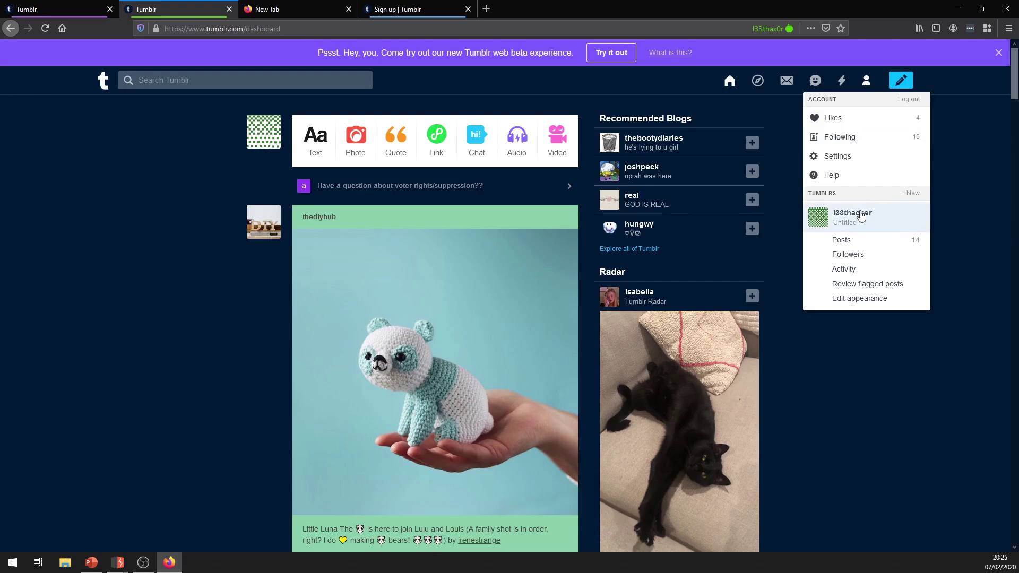
pyautogui.hotkey('ctrl', 'pageup')
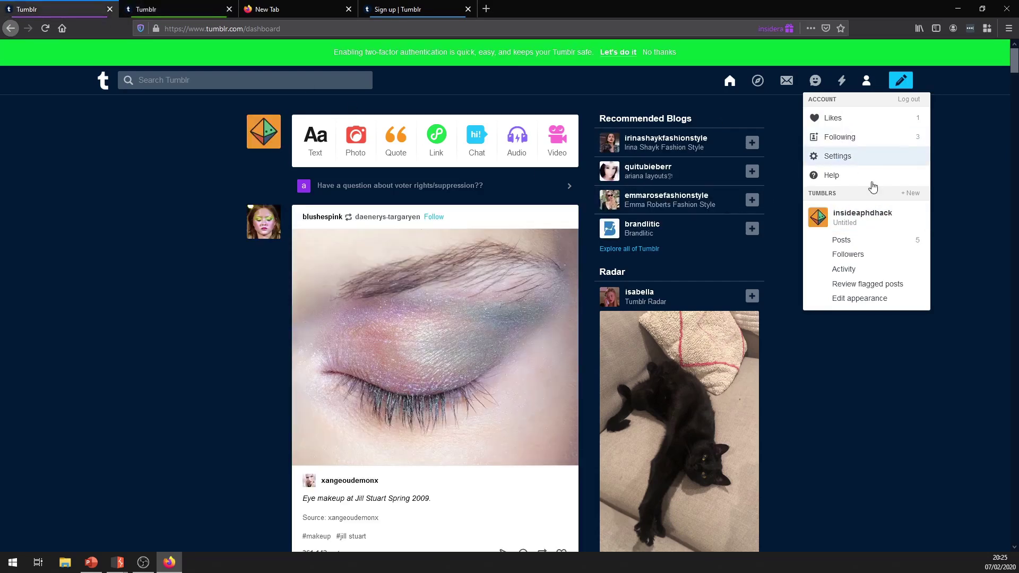
pyautogui.click(409, 10)
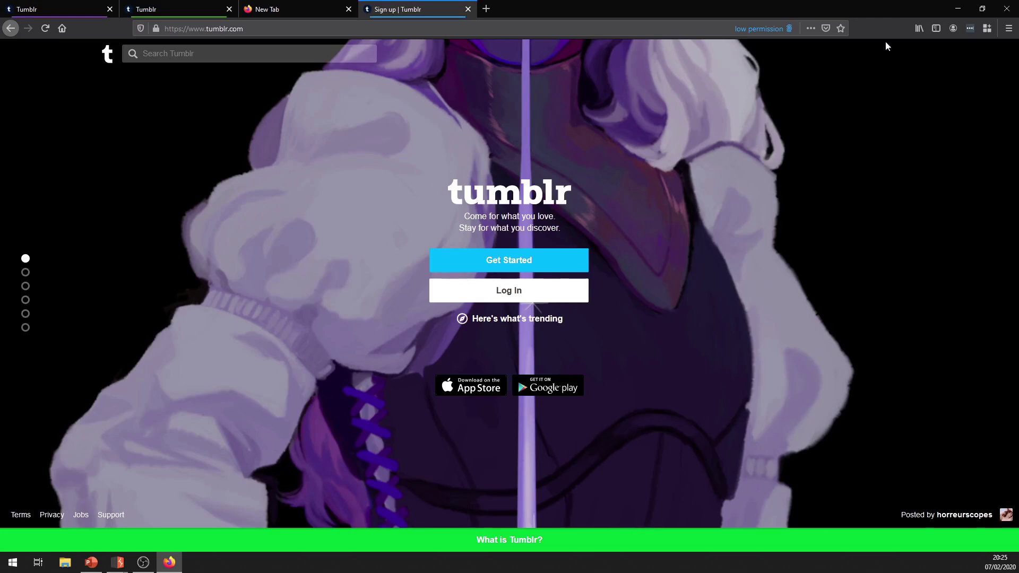
# Review the first container's tab list, then close the blank and logged-out Tumblr tabs.
pyautogui.click(987, 28)
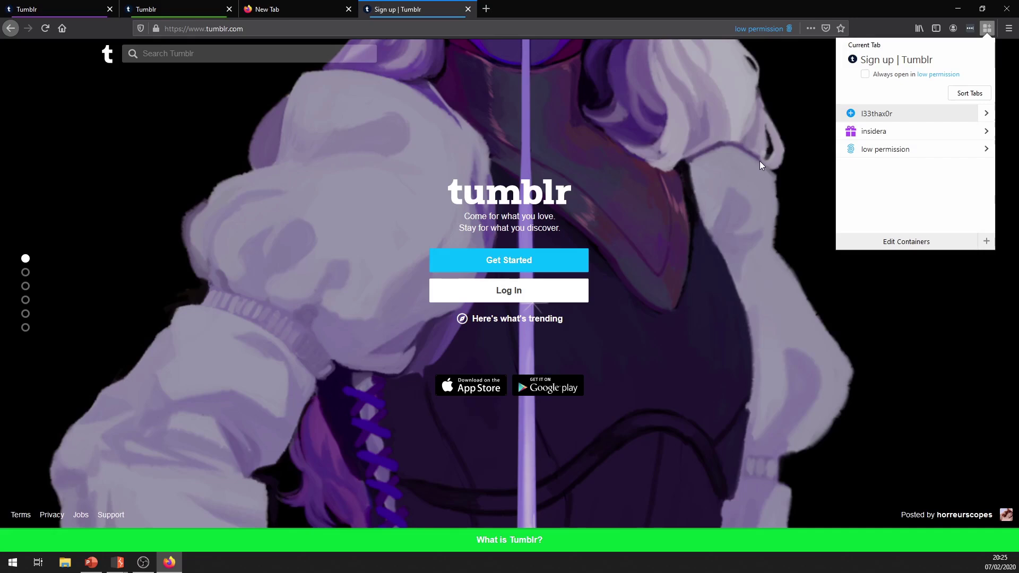
pyautogui.click(973, 114)
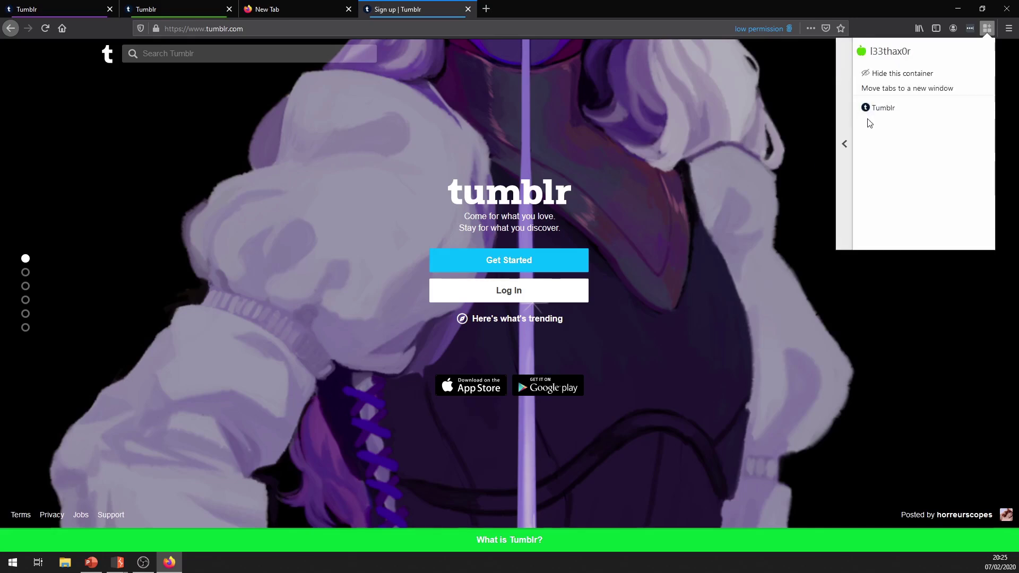
pyautogui.click(846, 153)
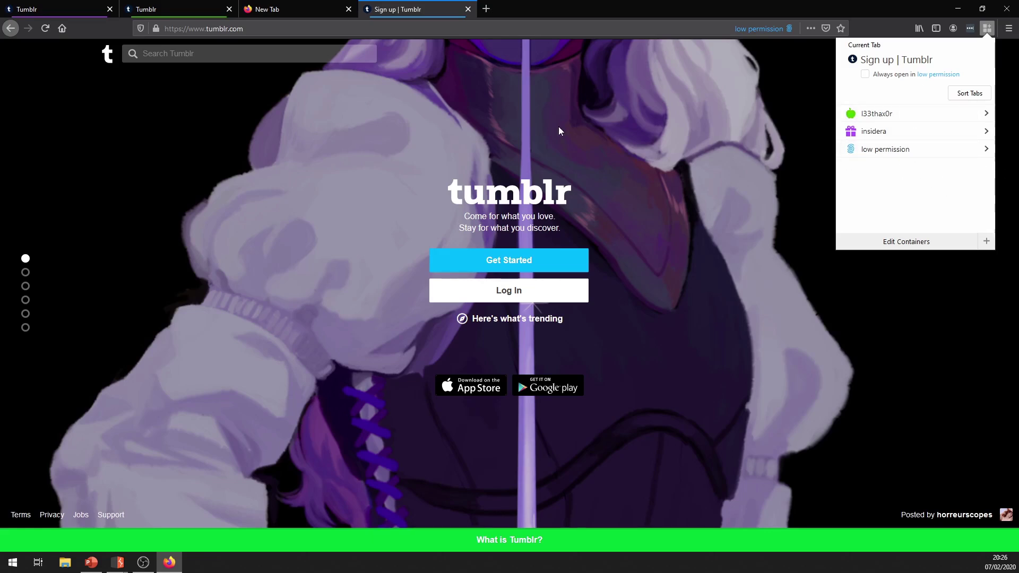
pyautogui.click(349, 9)
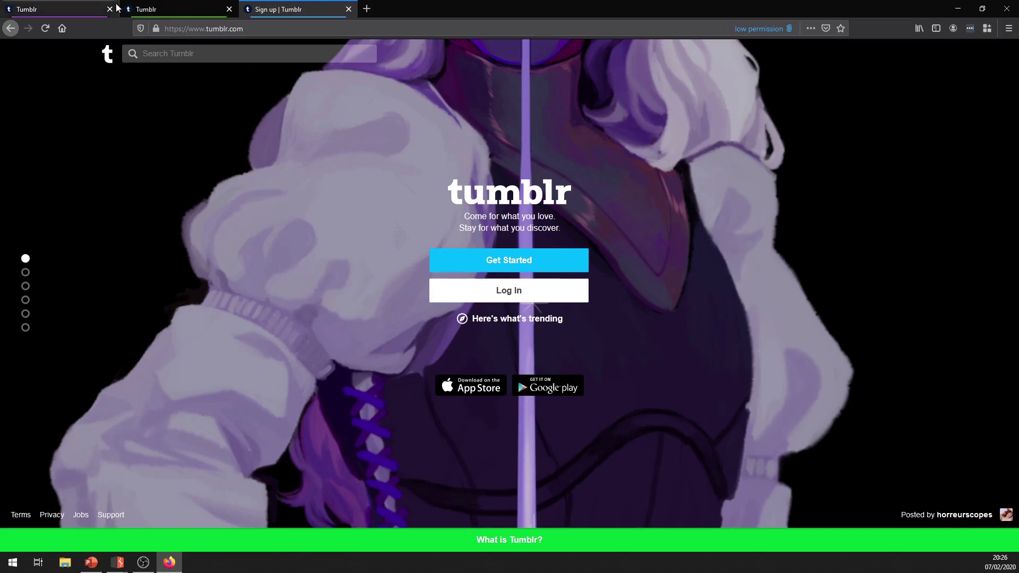
pyautogui.click(349, 9)
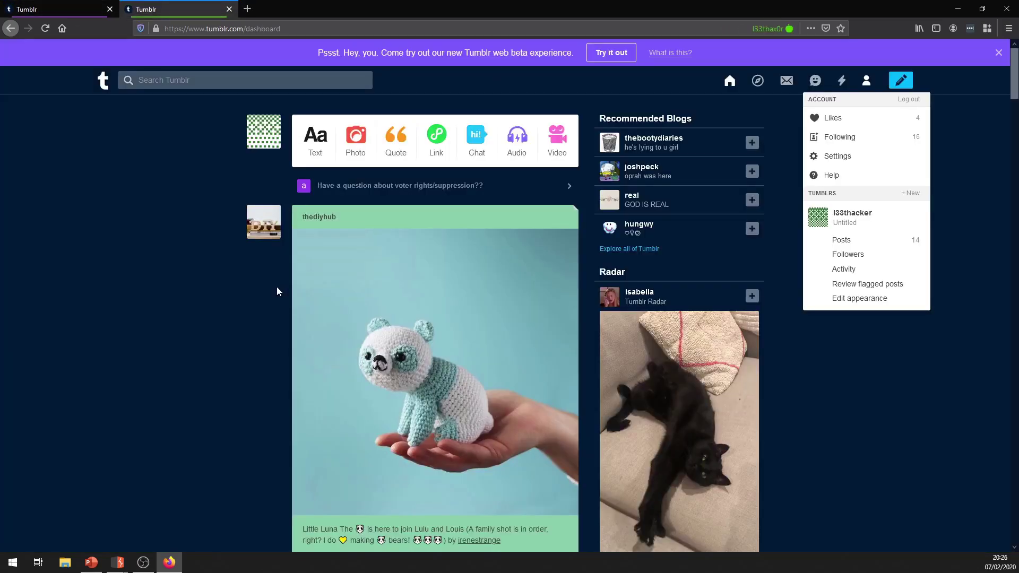
pyautogui.moveTo(118, 560)
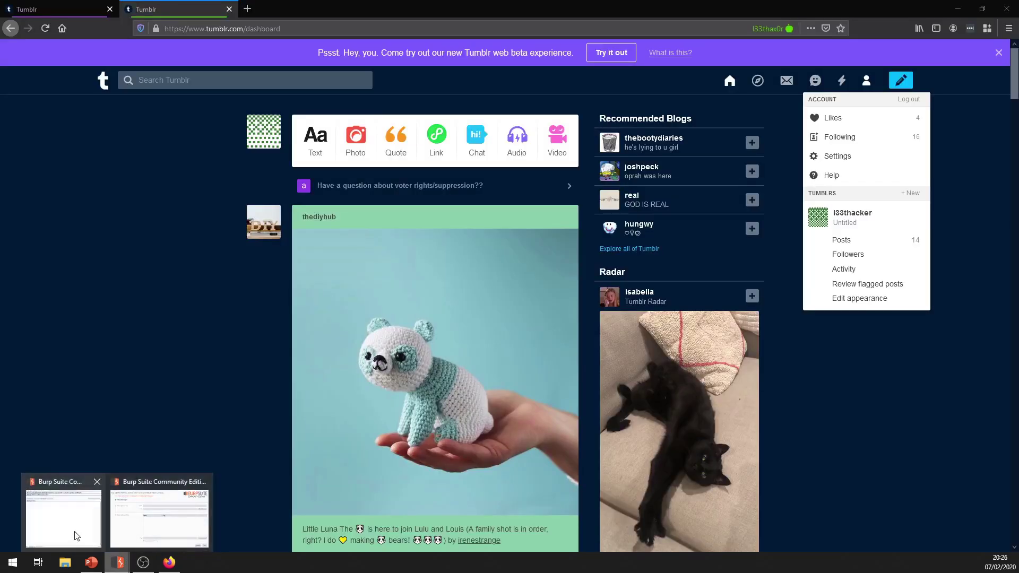
pyautogui.click(75, 536)
pyautogui.click(282, 63)
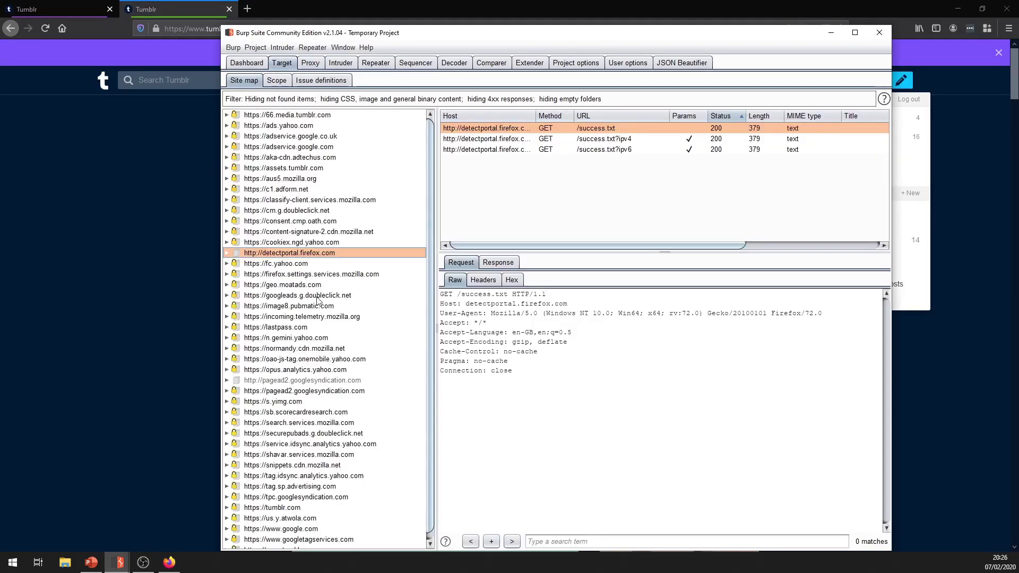
pyautogui.scroll(-1, 321, 307)
pyautogui.scroll(1, 325, 428)
pyautogui.scroll(-1, 325, 428)
pyautogui.click(297, 544)
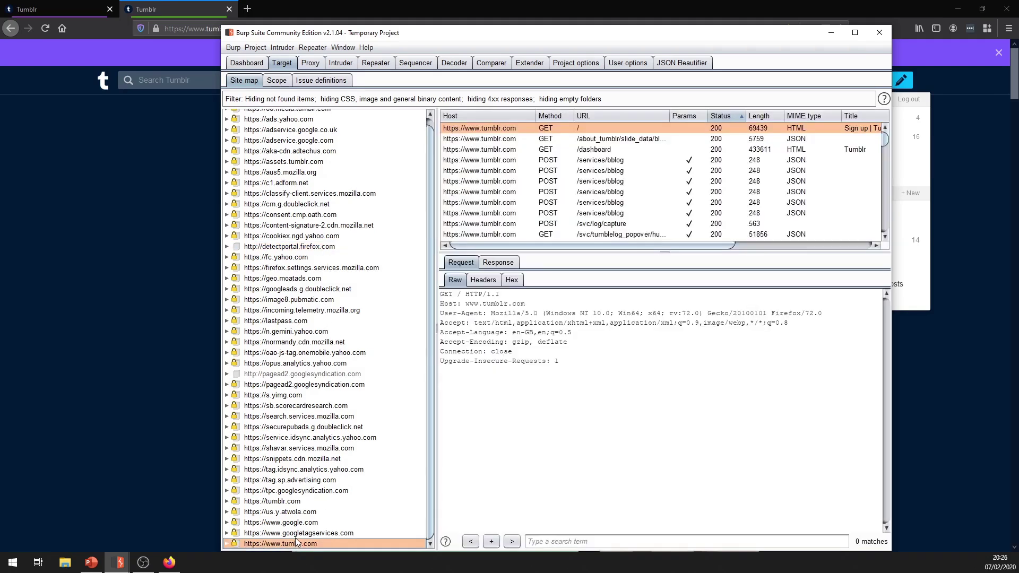
pyautogui.doubleClick(296, 543)
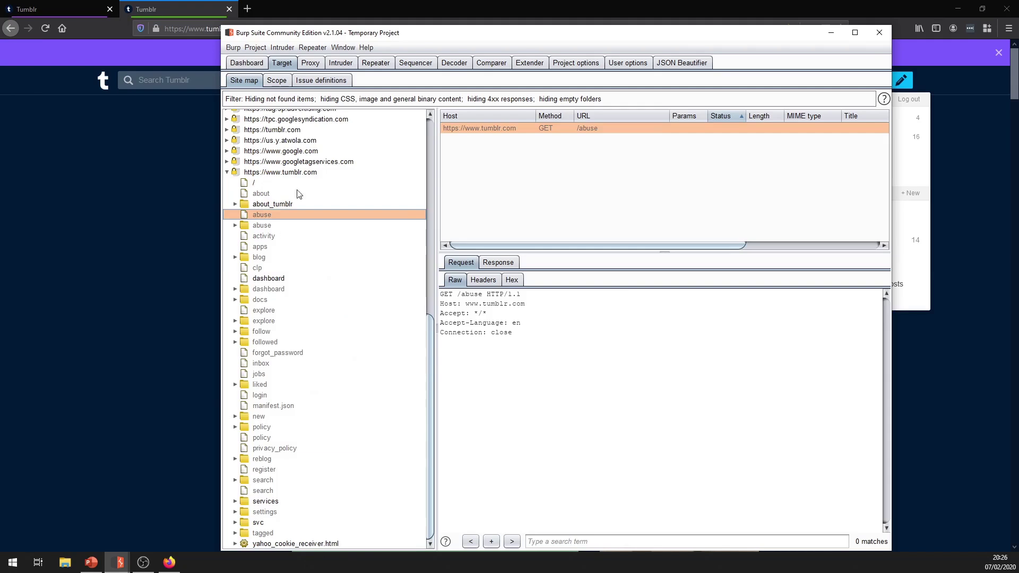
pyautogui.scroll(-1, 284, 175)
pyautogui.rightClick(284, 175)
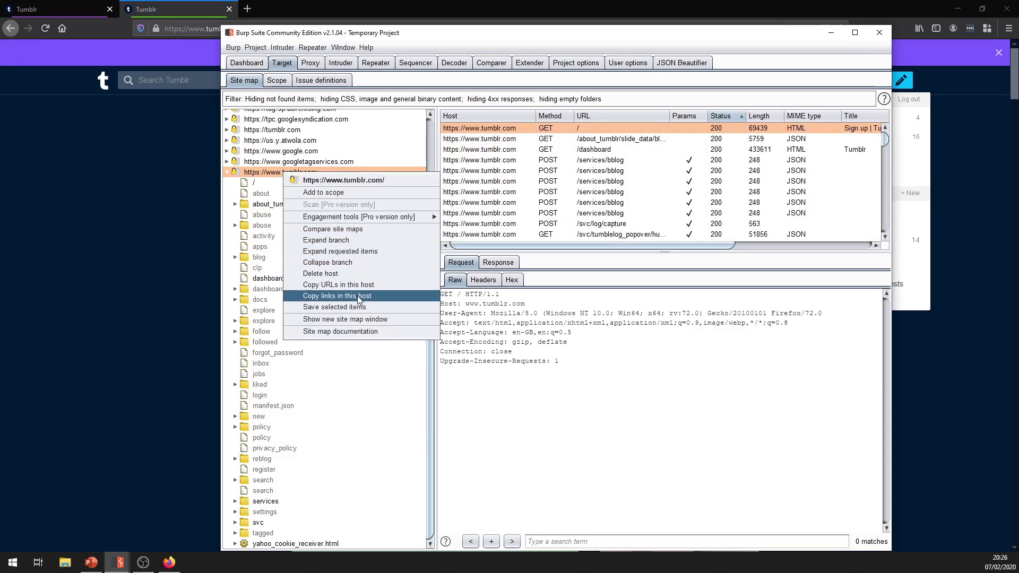
pyautogui.click(332, 192)
# Filter the site map to in-scope items, browse svc/user, then show Proxy HTTP history.
pyautogui.click(317, 115)
pyautogui.click(260, 154)
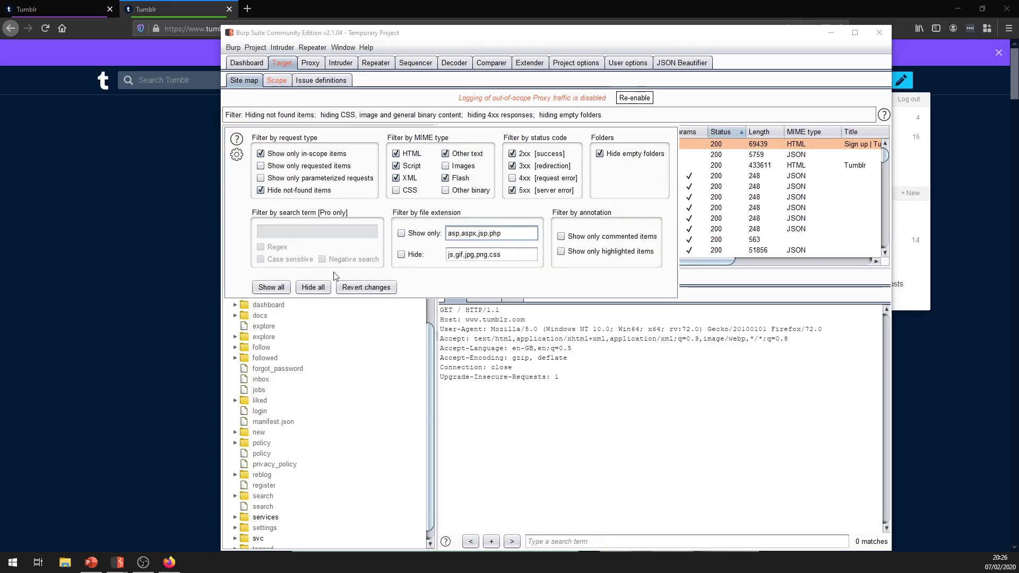
pyautogui.click(372, 318)
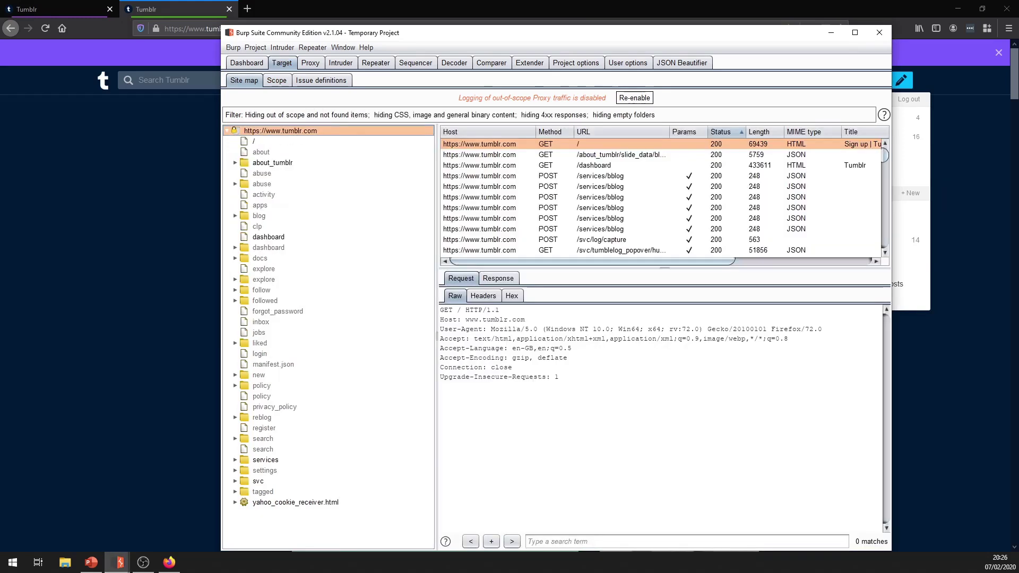
pyautogui.click(576, 350)
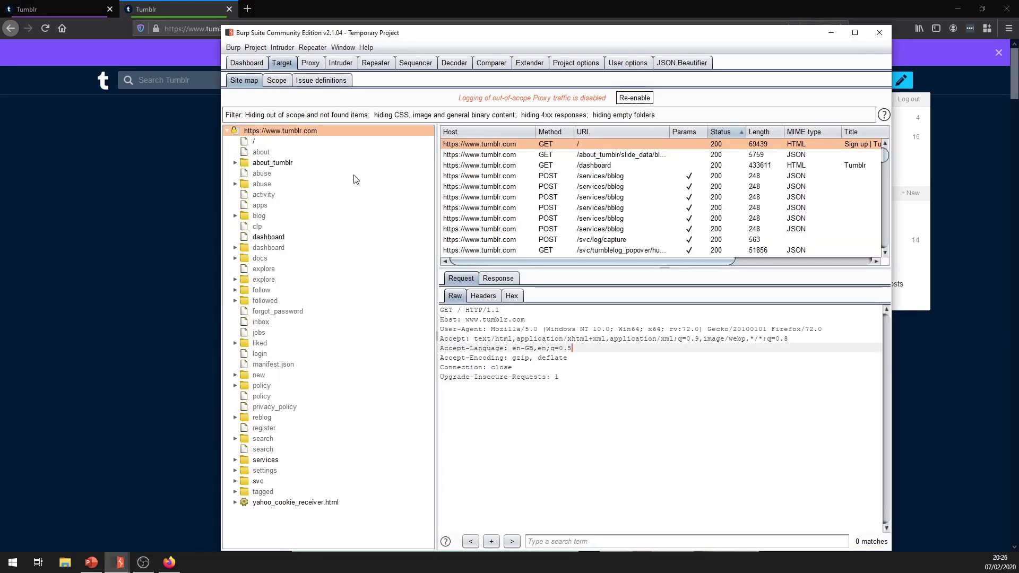
pyautogui.doubleClick(243, 483)
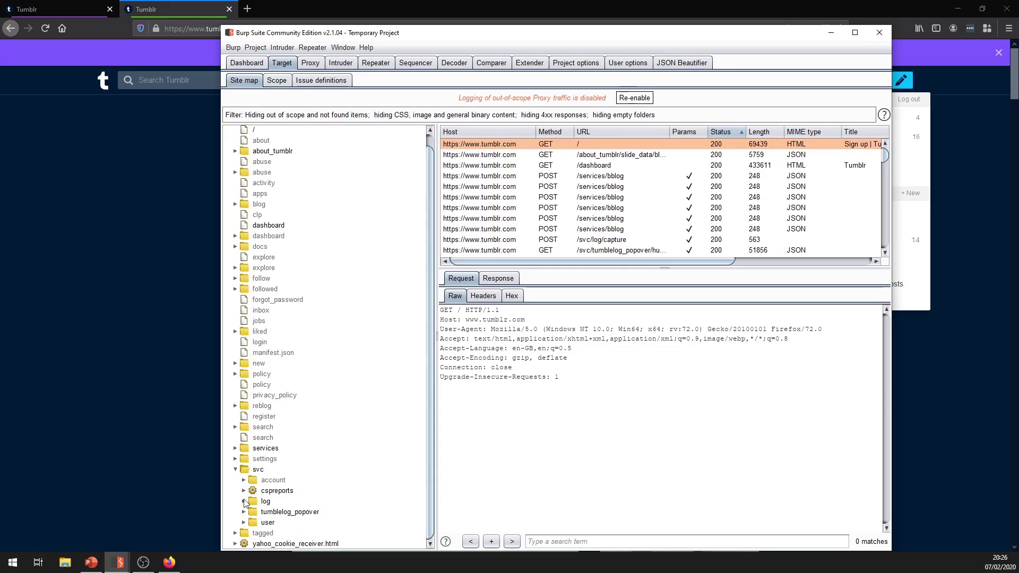
pyautogui.click(243, 522)
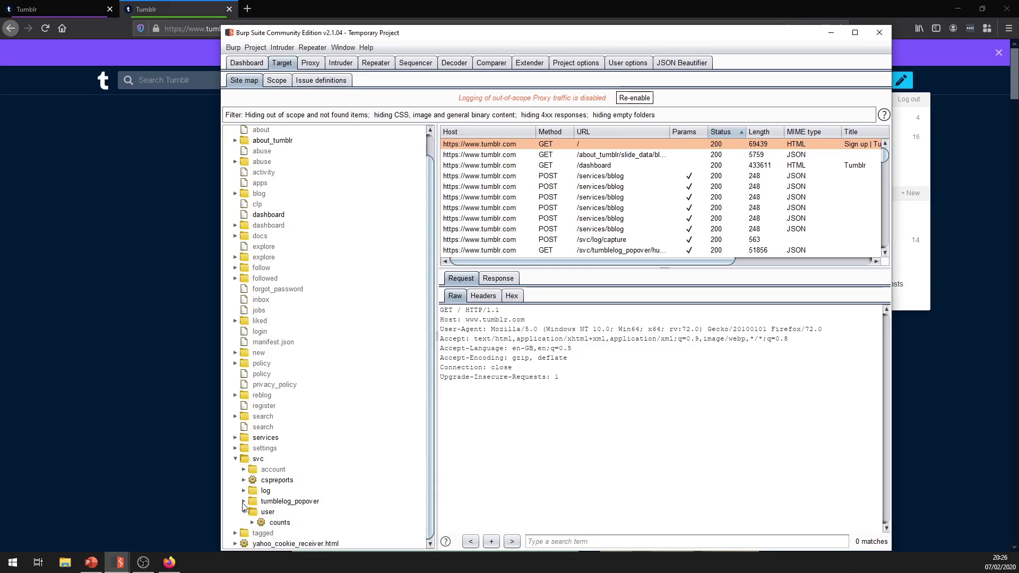
pyautogui.scroll(1, 267, 143)
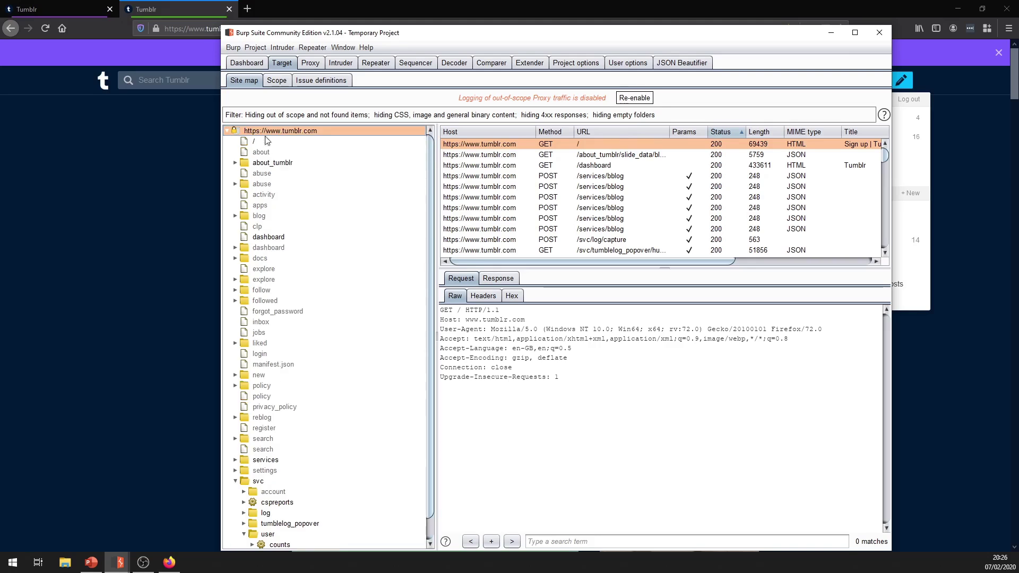
pyautogui.click(310, 63)
pyautogui.click(287, 80)
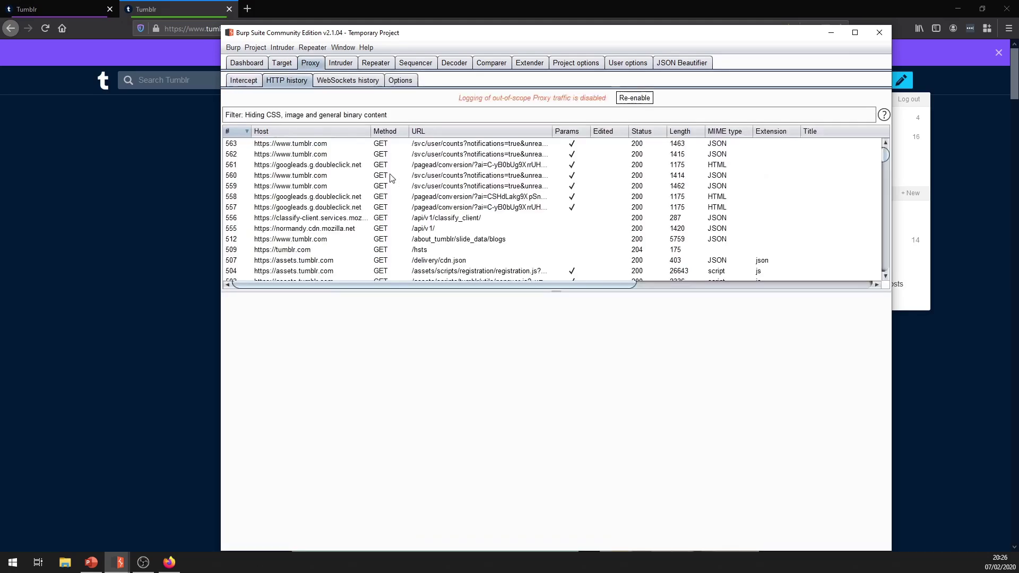
# Reload the Tumblr dashboard, then highlight the Cookie header of POST /services/bblog (row 570).
pyautogui.click(52, 104)
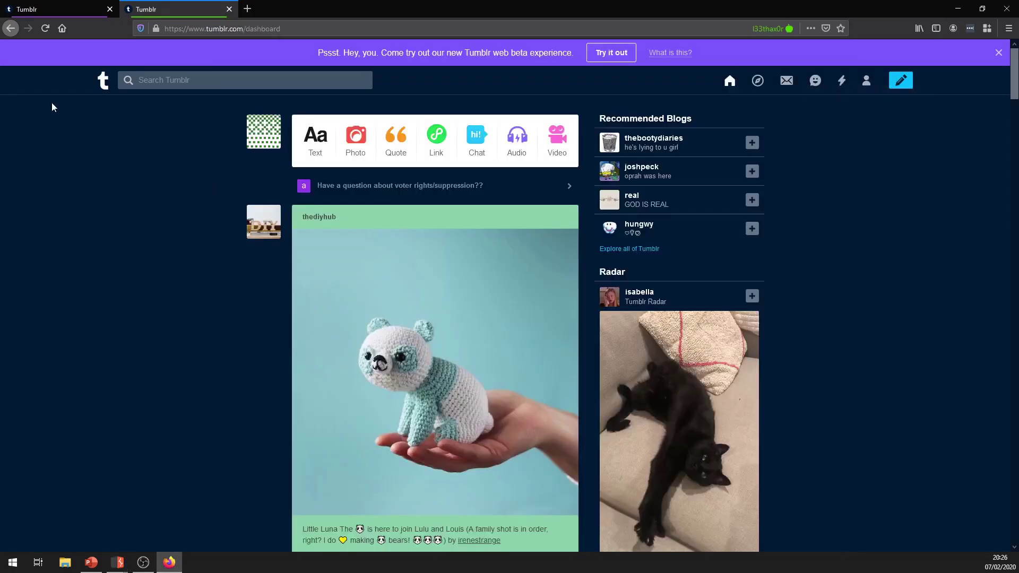
pyautogui.click(49, 30)
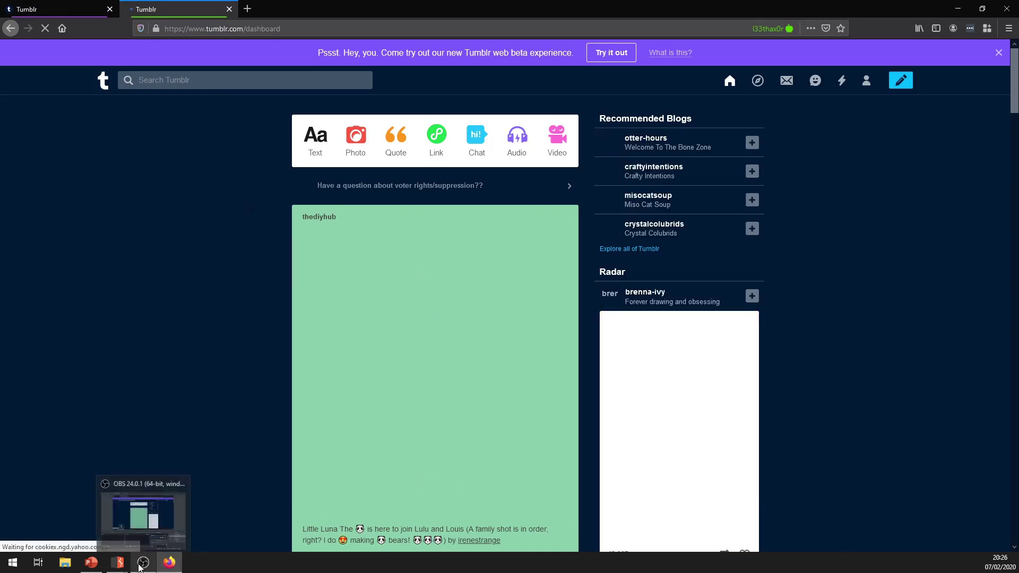
pyautogui.moveTo(113, 566)
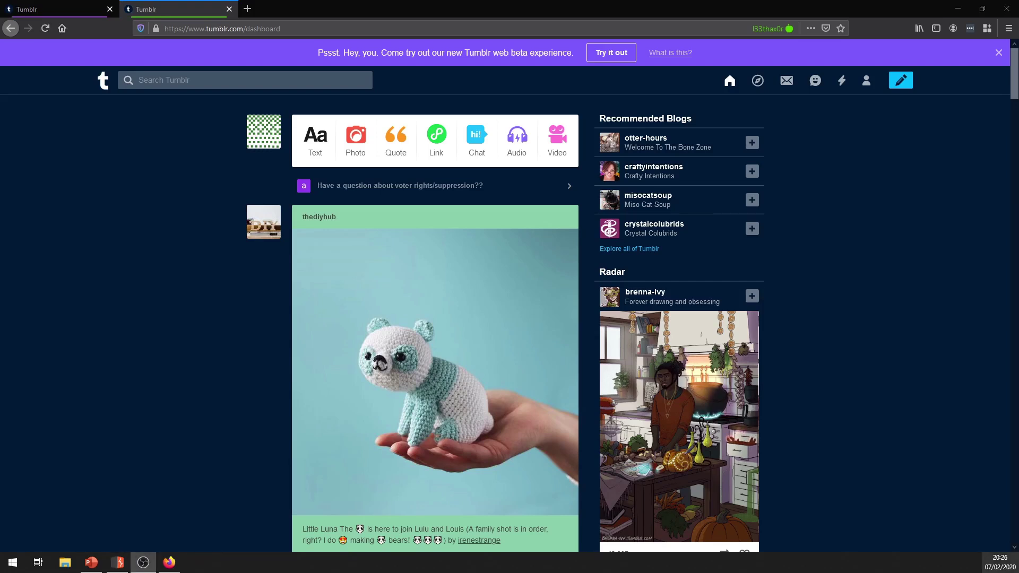
pyautogui.click(118, 563)
pyautogui.click(386, 143)
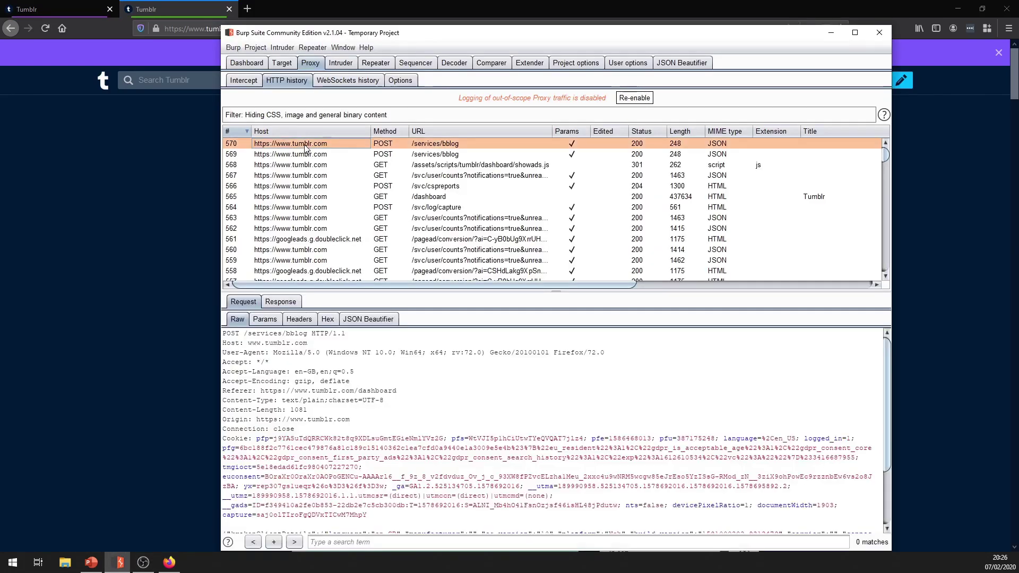
pyautogui.scroll(-3, 385, 425)
pyautogui.click(385, 464)
pyautogui.moveTo(385, 465); pyautogui.dragTo(334, 368)
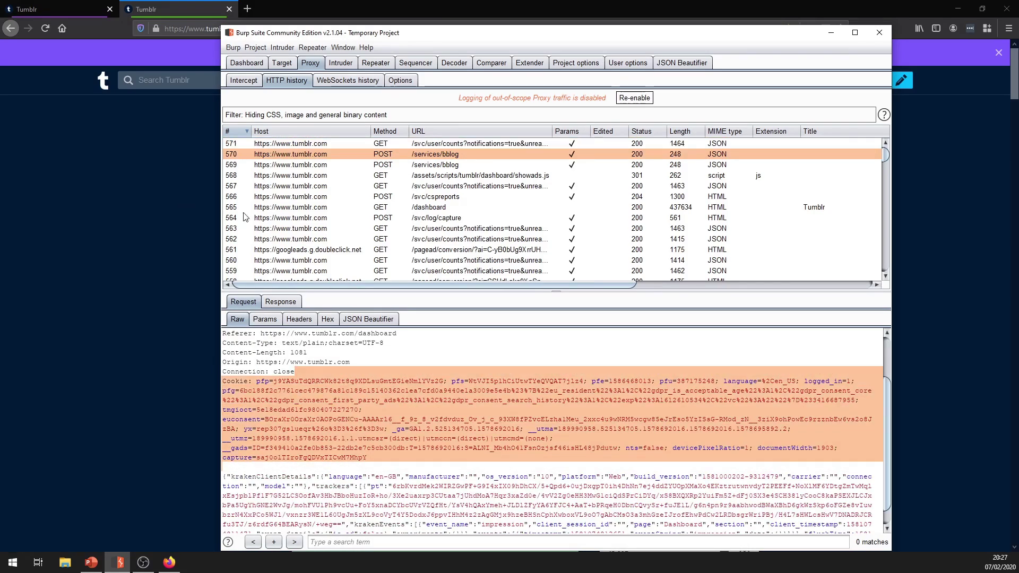
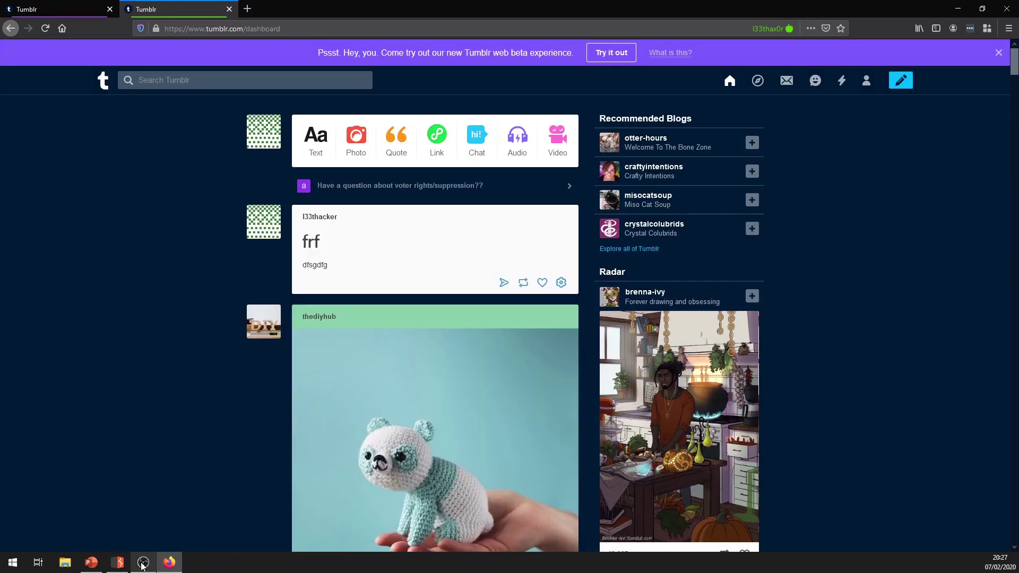
# Send the GET /svc/post/dashboard/before request from HTTP history to Repeater and replay it for 200 OK.
pyautogui.click(111, 566)
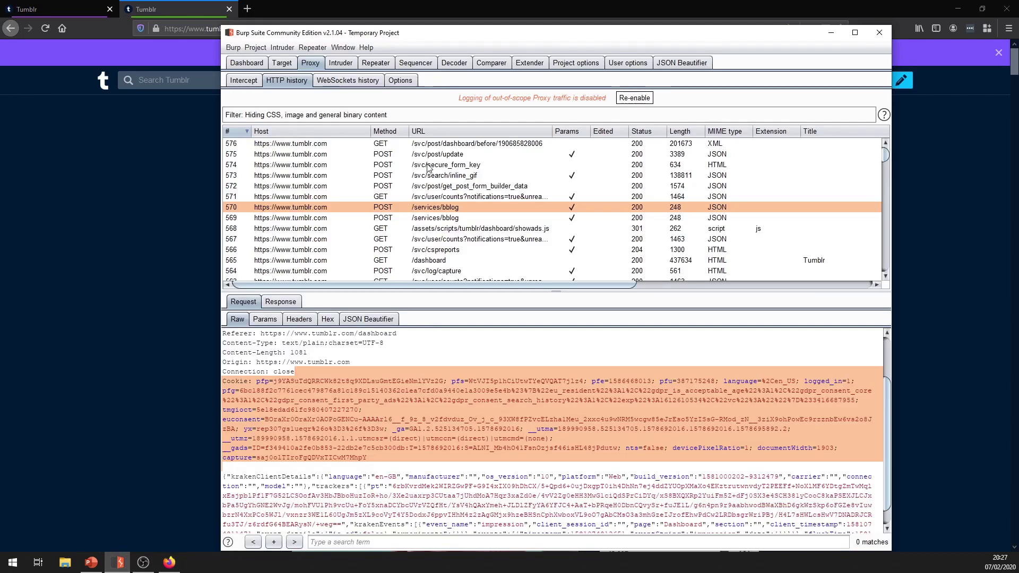
pyautogui.click(330, 145)
pyautogui.rightClick(434, 140)
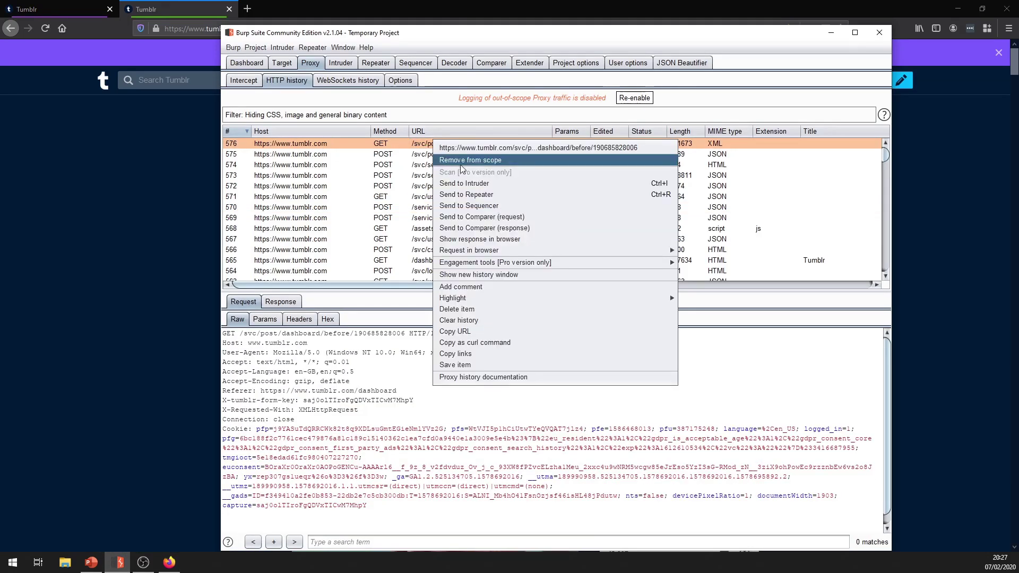
pyautogui.click(473, 195)
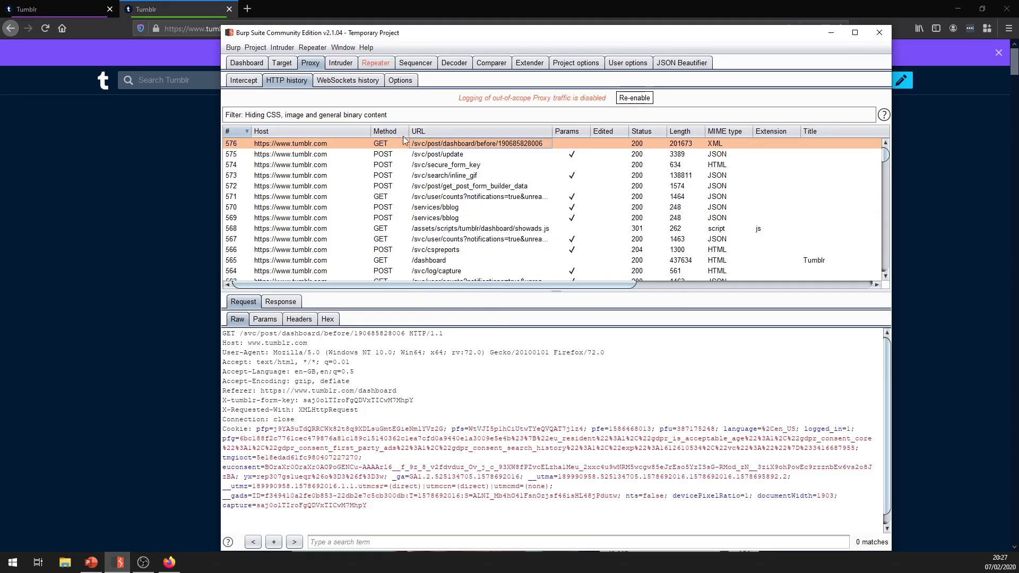
pyautogui.hotkey('ctrl', 'shift', 'r')
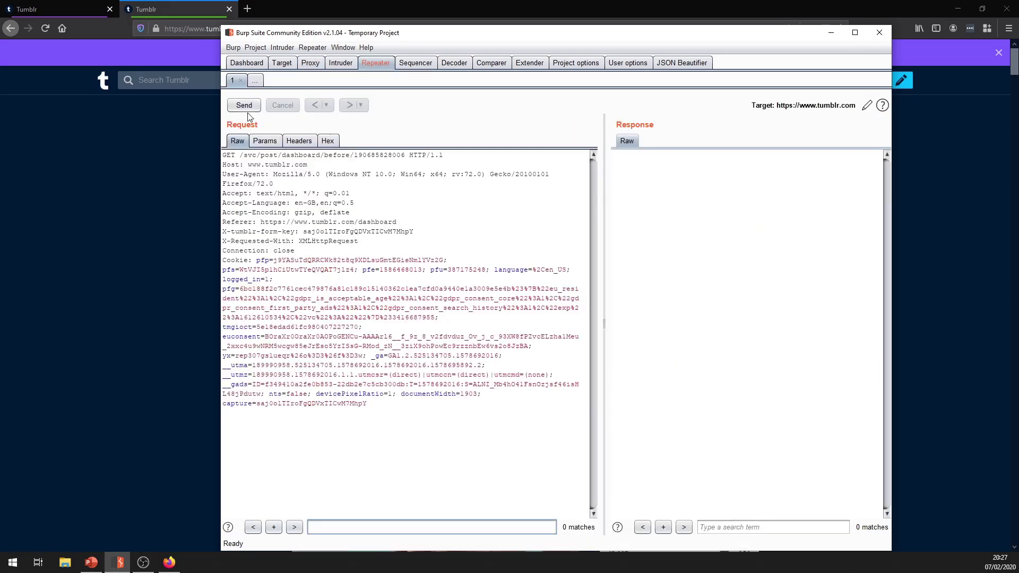
pyautogui.click(245, 109)
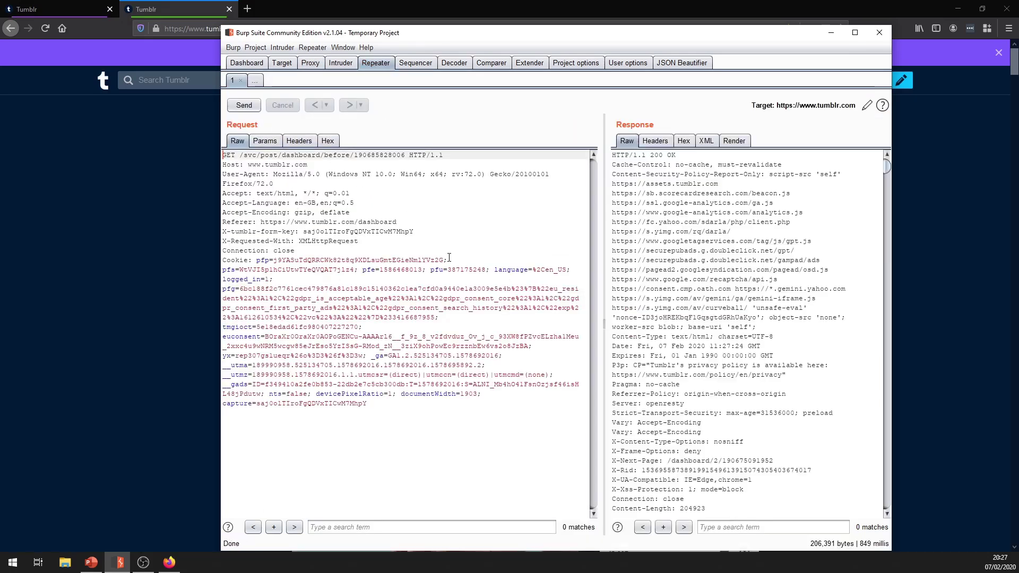
# Send the POST /svc/post/update request (row 575) to Repeater and open it in Repeater tab 2.
pyautogui.scroll(-3, 661, 391)
pyautogui.click(340, 62)
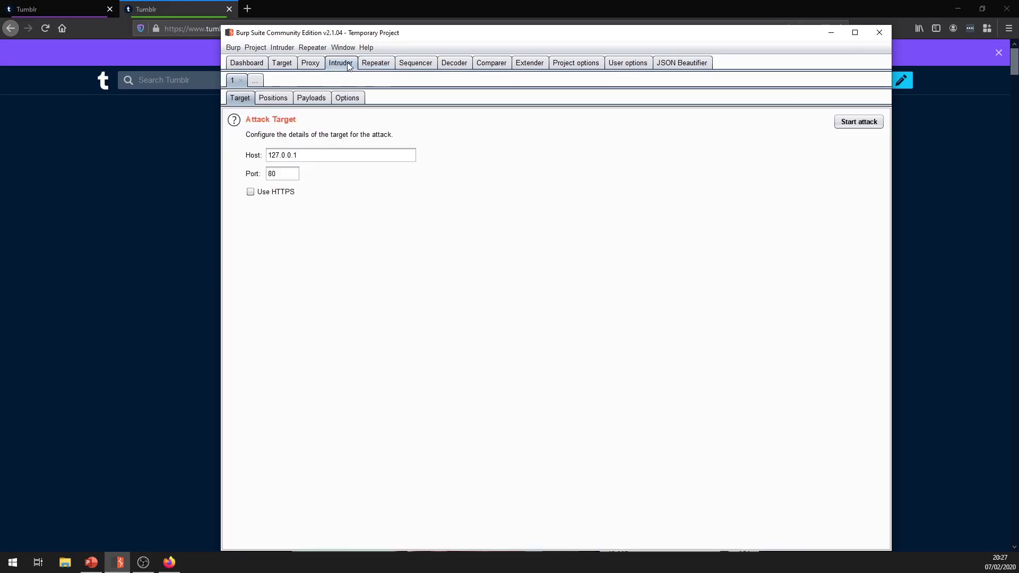
pyautogui.click(310, 63)
pyautogui.click(458, 175)
pyautogui.rightClick(457, 177)
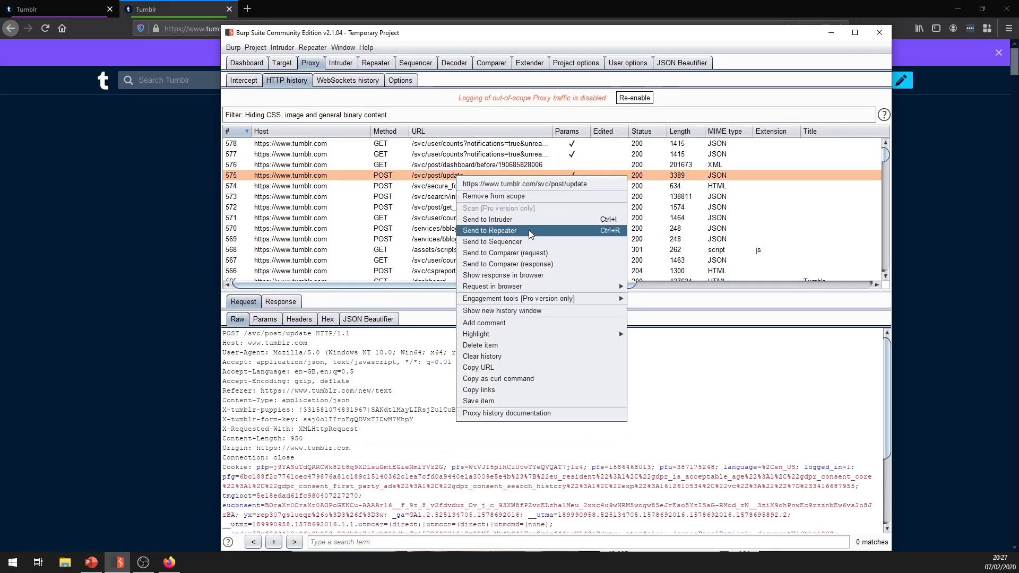
pyautogui.click(526, 234)
pyautogui.click(375, 63)
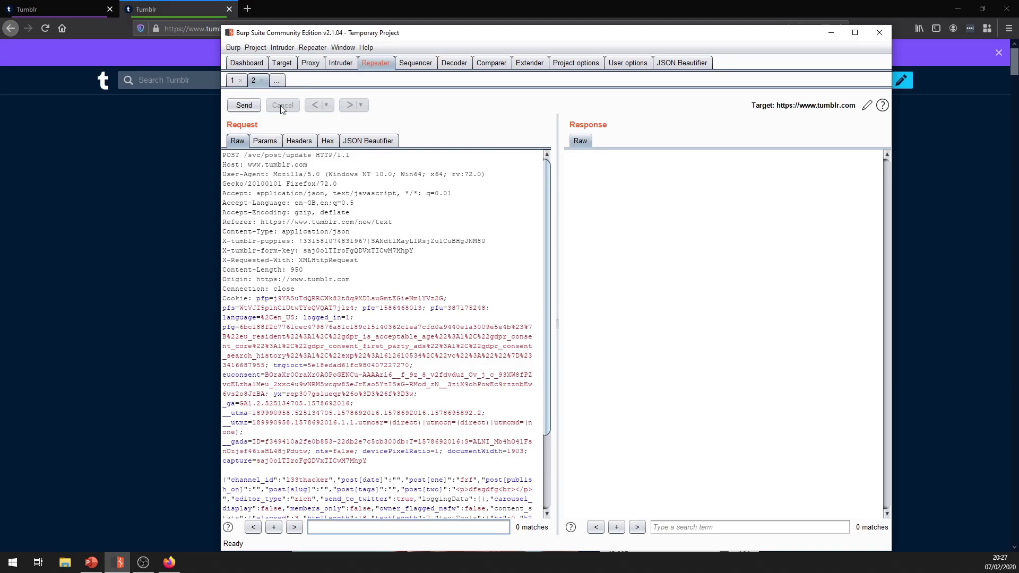
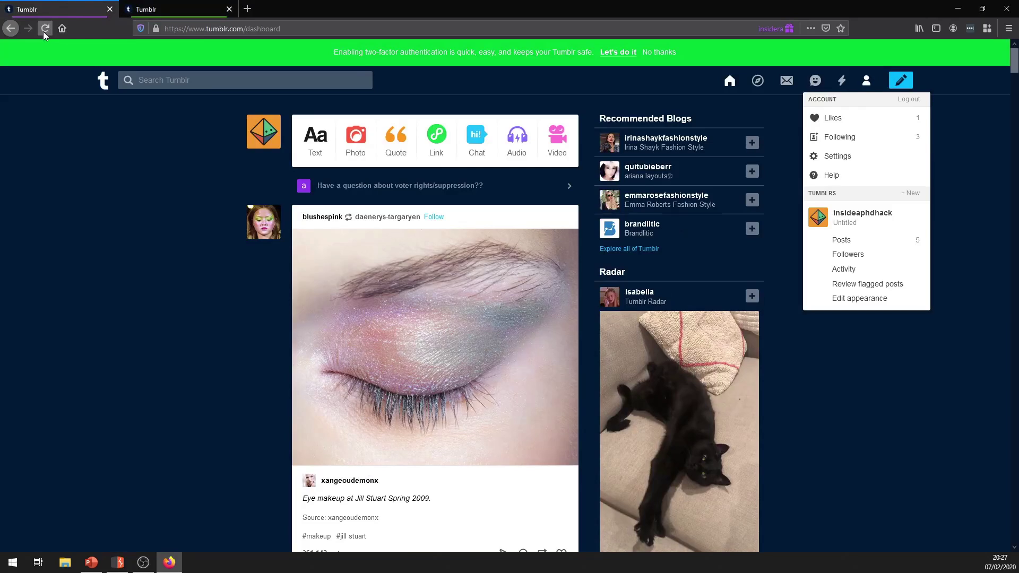
# Start a new text post titled 'fadsf' with body text 'sfdsfgsd'.
pyautogui.click(300, 138)
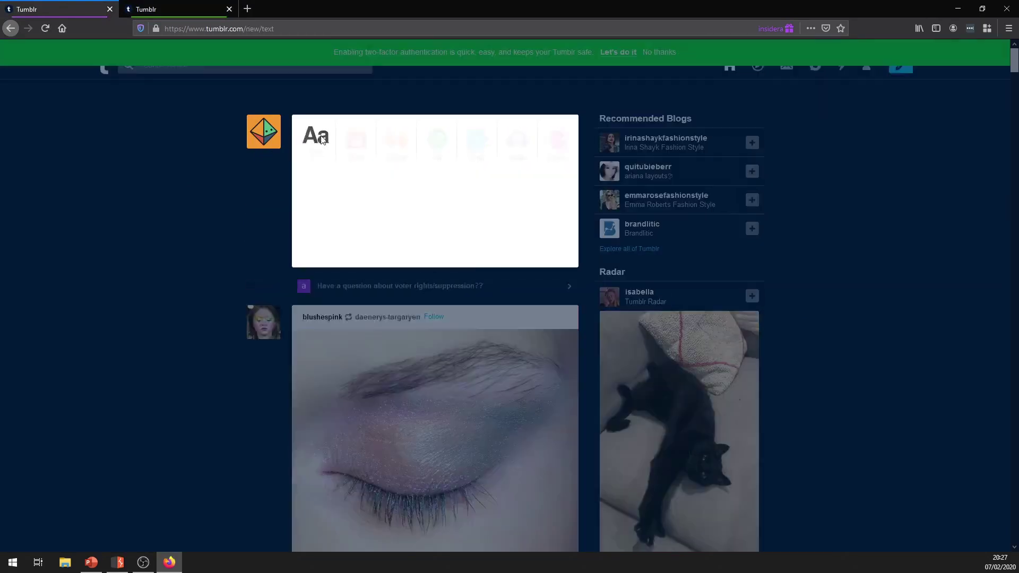
pyautogui.write('fadsf')
pyautogui.press('Tab')
pyautogui.write('sfdsfgsd')
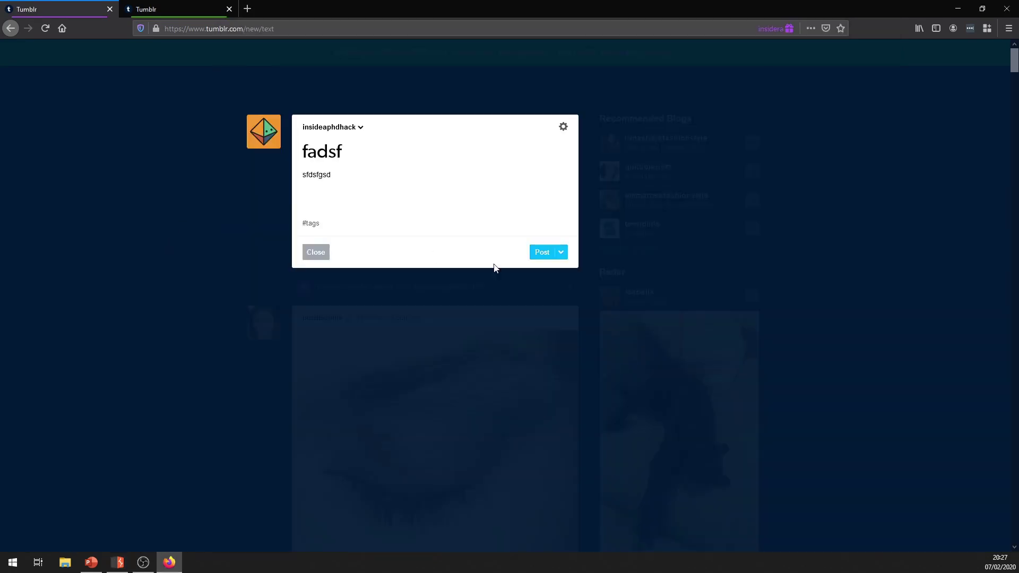
# Post the Tumblr text post titled 'fadsf' with body 'sfdsfgsd'.
pyautogui.click(538, 254)
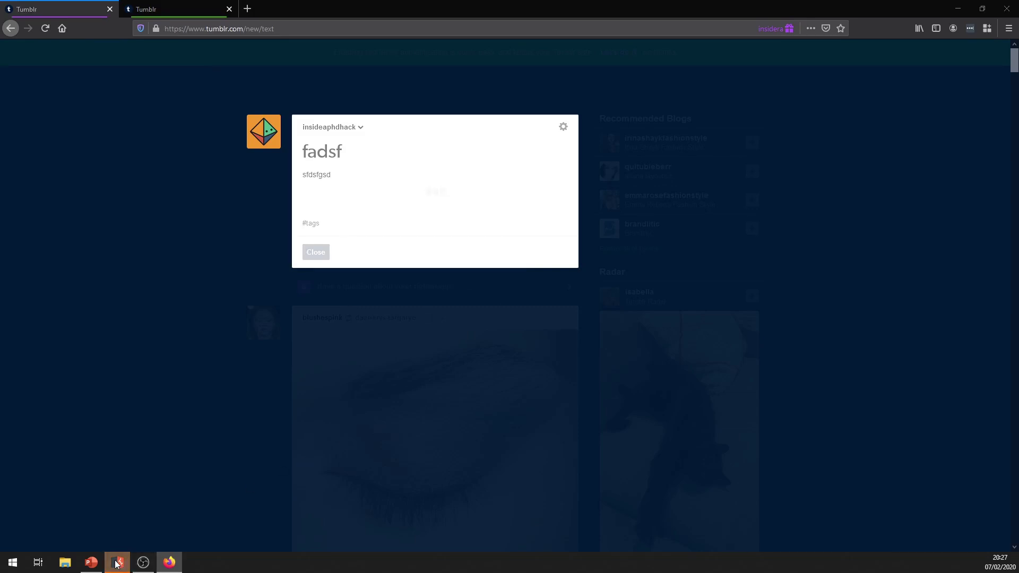
# In Burp Proxy Intercept, forward the secure_form_key request to reveal the POST /svc/post/update request.
pyautogui.hotkey('alt', 'Tab')
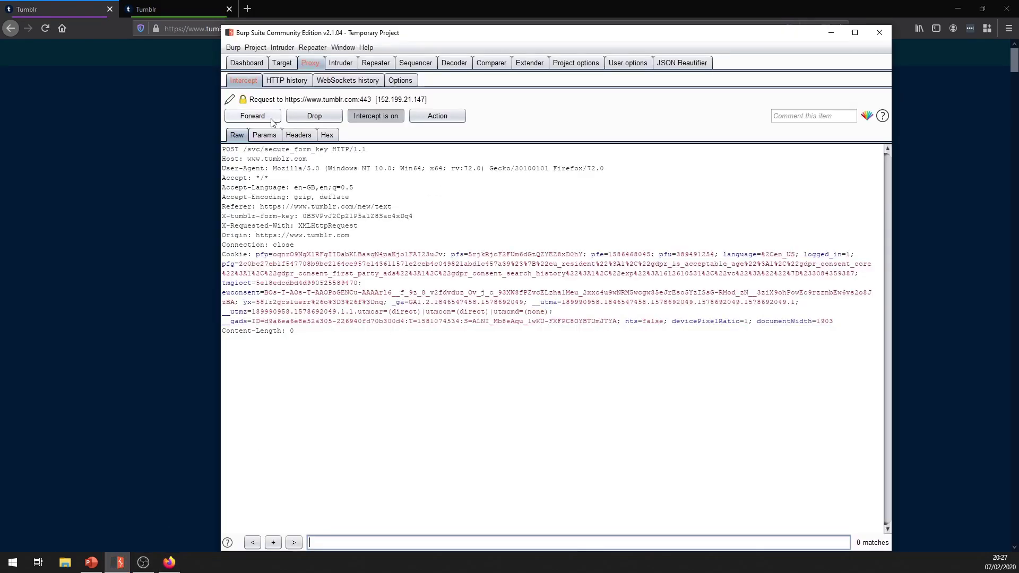
pyautogui.click(271, 120)
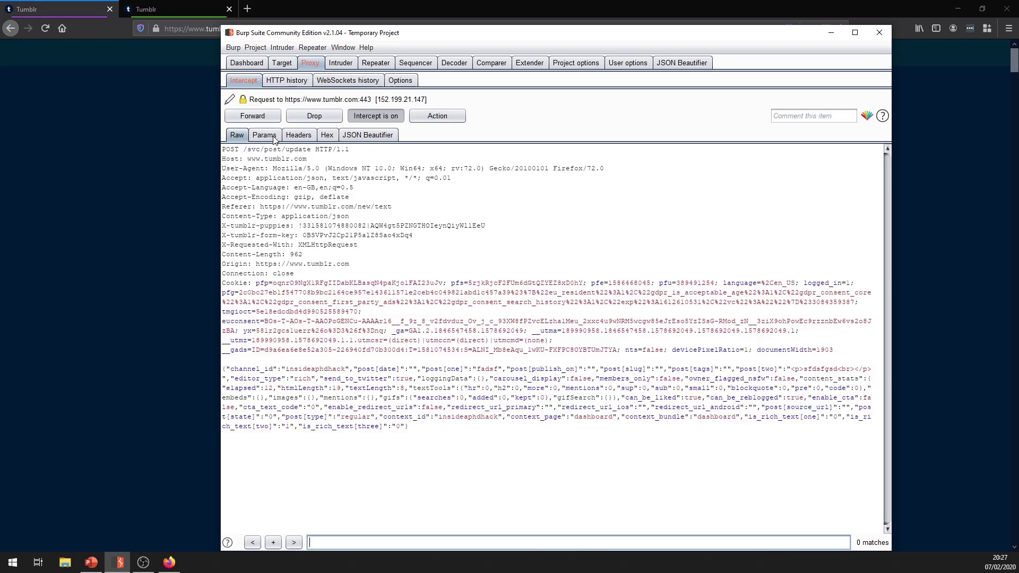
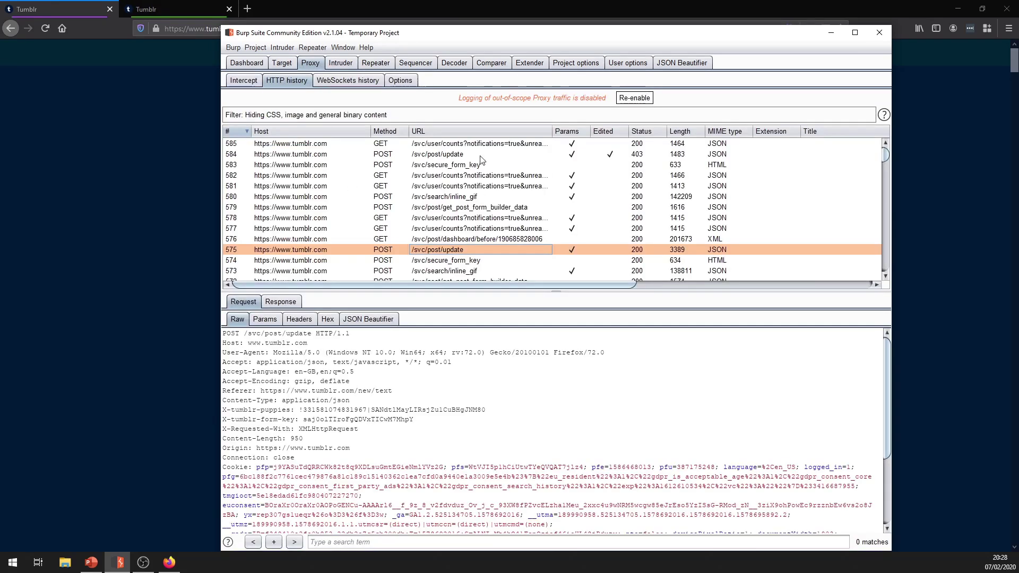
# Show the 403 Forbidden response for /svc/post/update (row 584) and highlight its JSON error body.
pyautogui.click(465, 156)
pyautogui.click(357, 301)
pyautogui.scroll(-3, 343, 464)
pyautogui.moveTo(354, 524); pyautogui.dragTo(712, 515)
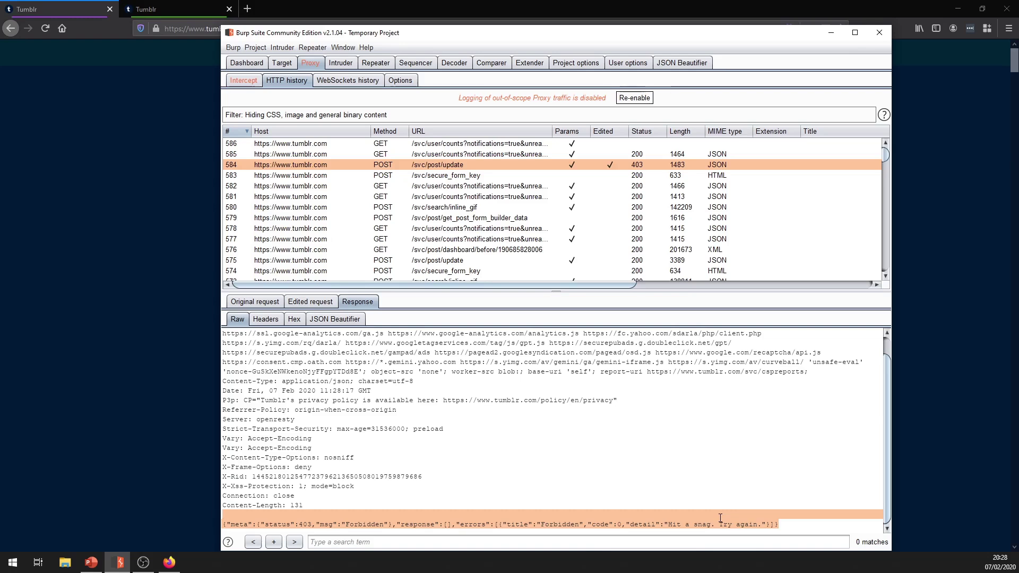
# Switch proxy interception off in the Intercept view so held request 586 completes.
pyautogui.click(375, 115)
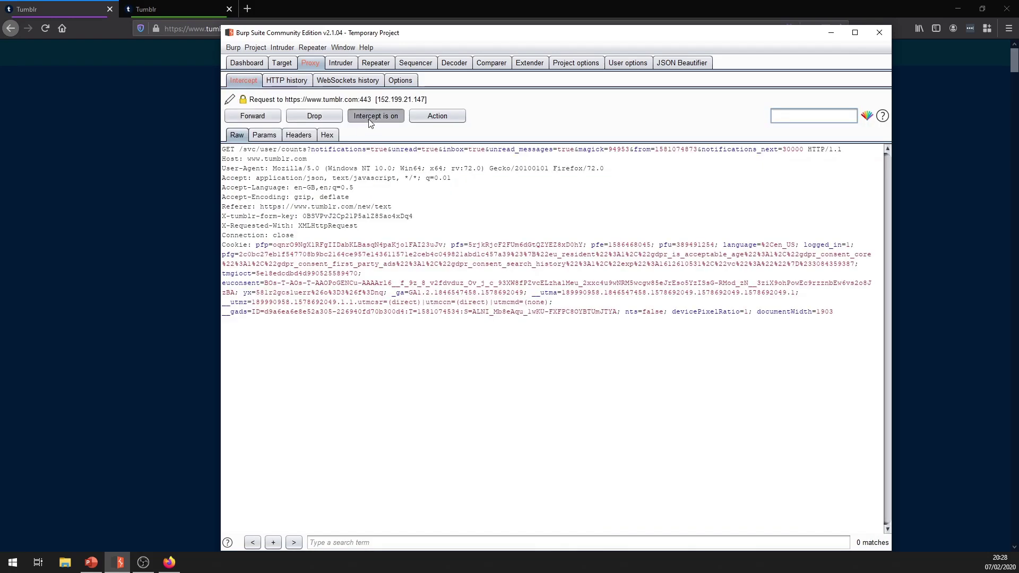
pyautogui.click(286, 80)
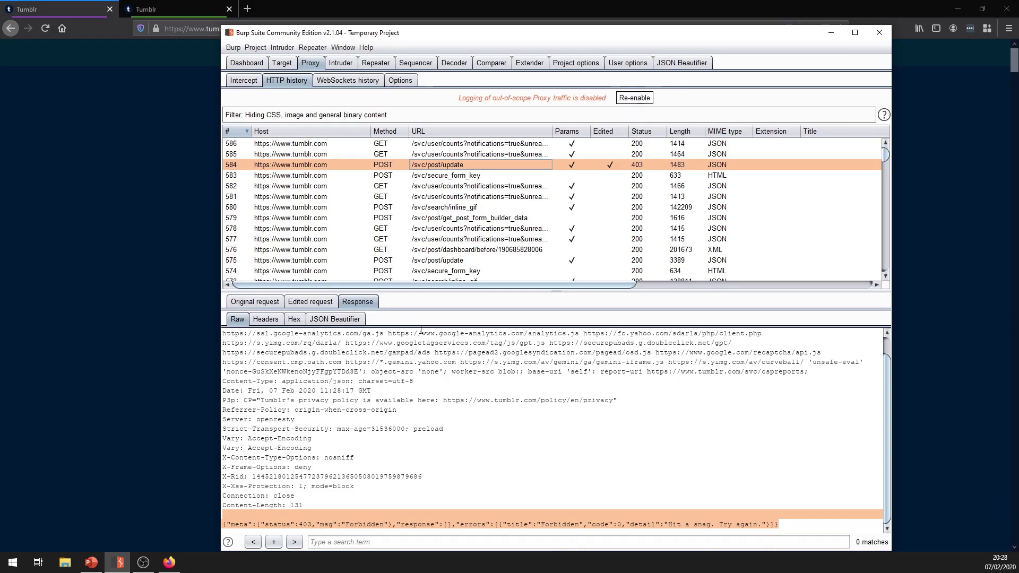
# Reload the Tumblr post editor, leave the page to discard the draft, and close the editor.
pyautogui.click(15, 264)
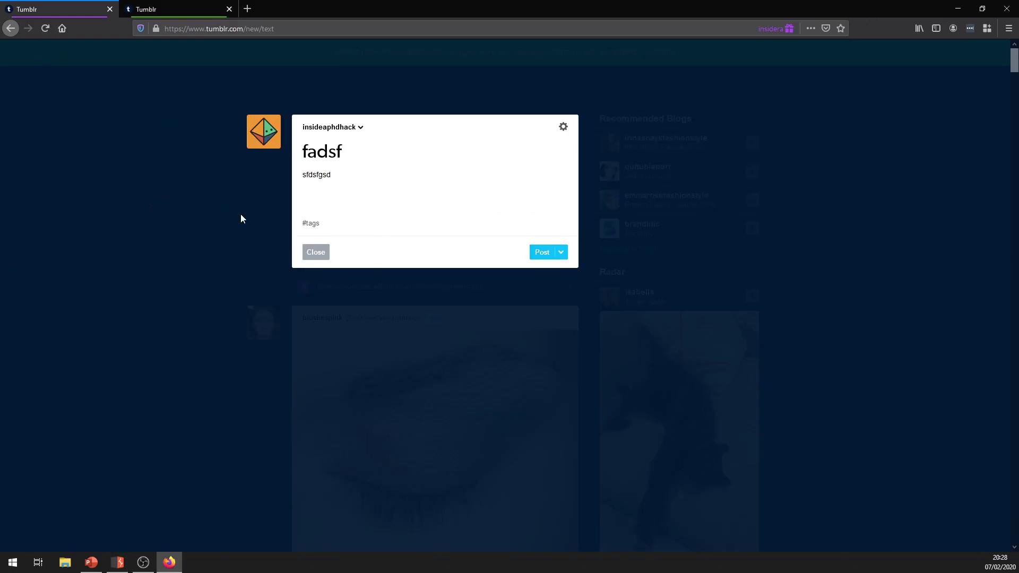
pyautogui.press('F5')
pyautogui.click(584, 244)
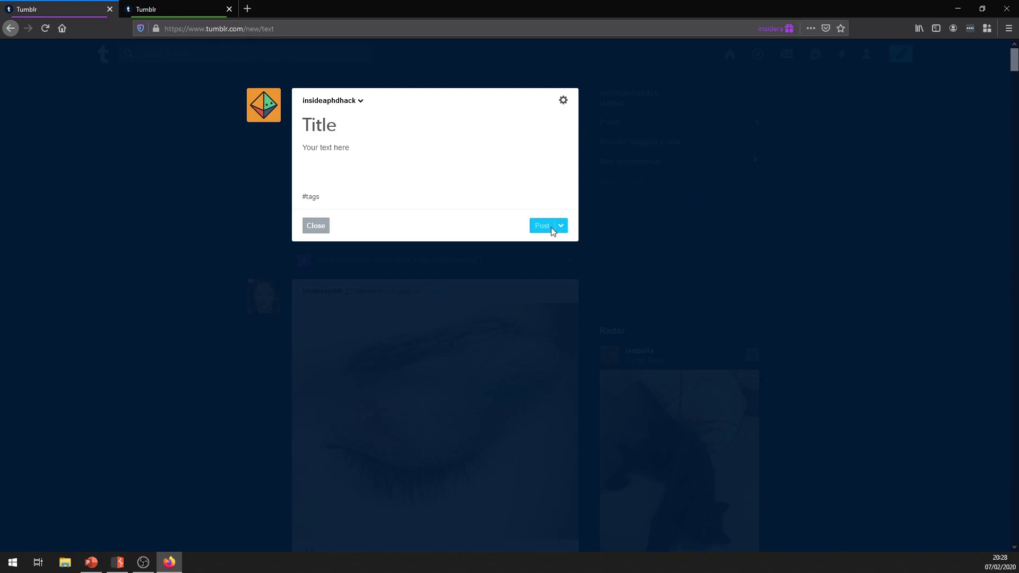
pyautogui.click(314, 226)
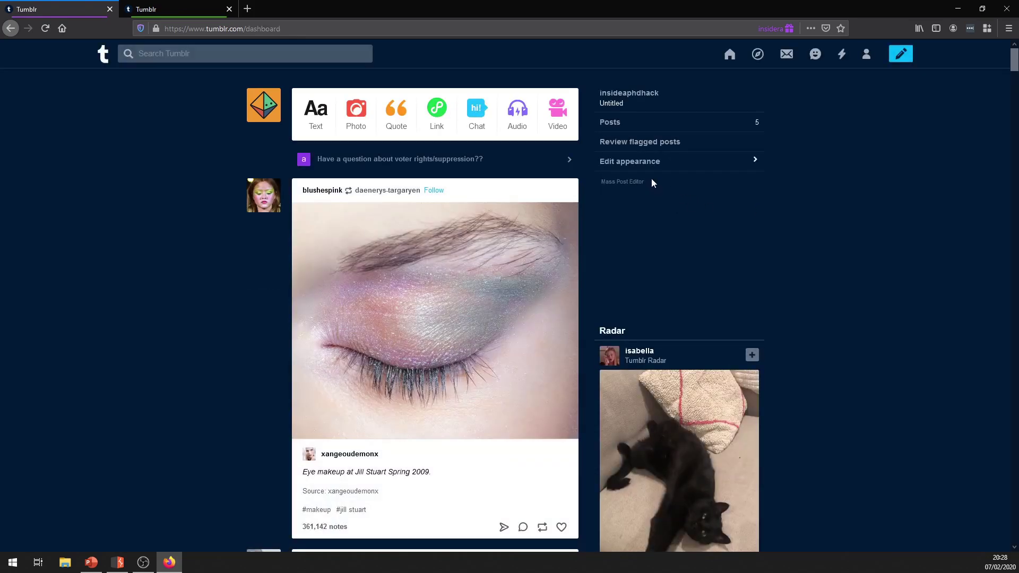
# Like the frf post on the second account's Tumblr dashboard.
pyautogui.scroll(-2, 348, 292)
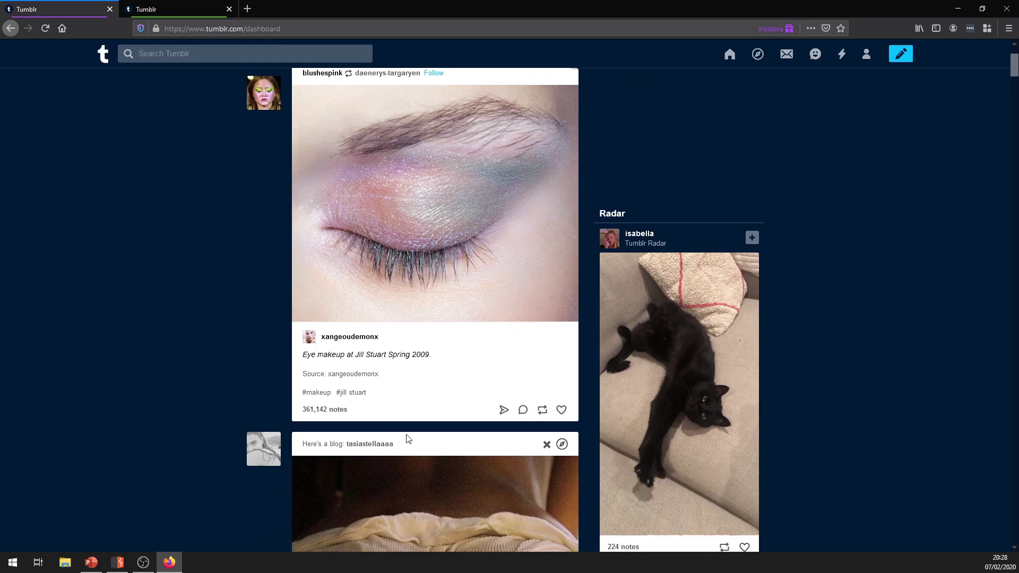
pyautogui.click(175, 9)
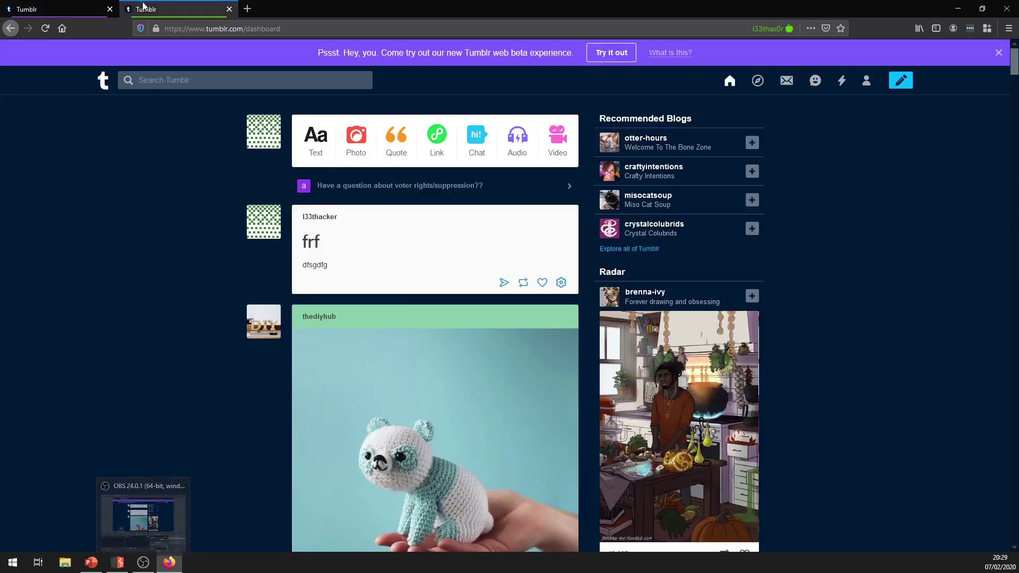
pyautogui.click(544, 285)
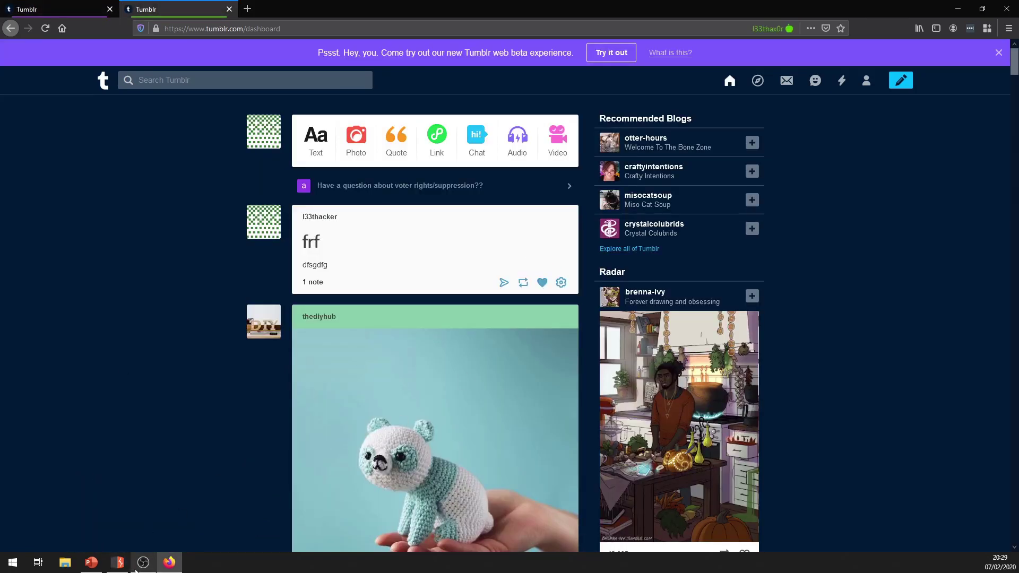
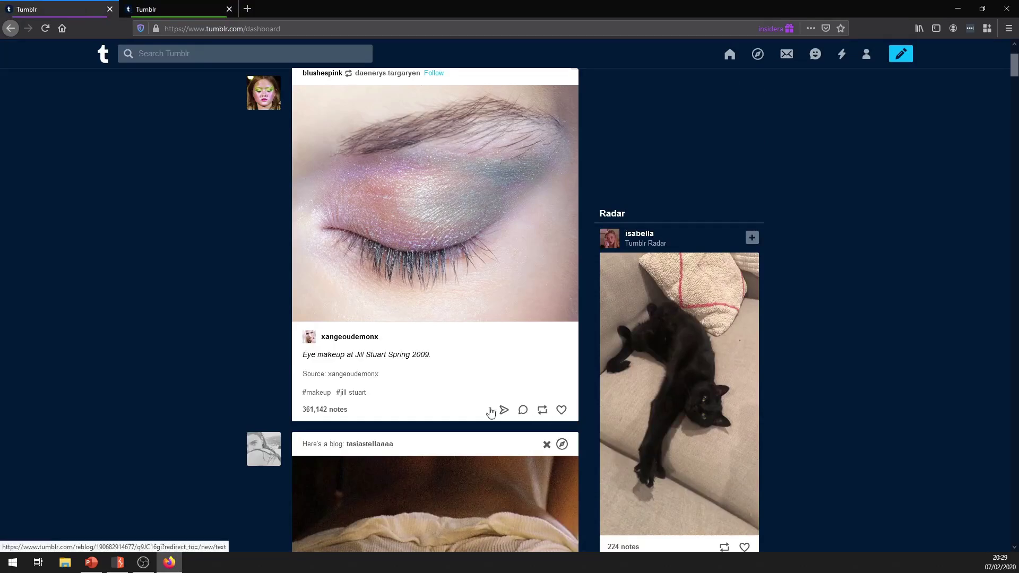
# In Burp's Proxy Intercept view, switch interception on.
pyautogui.click(121, 563)
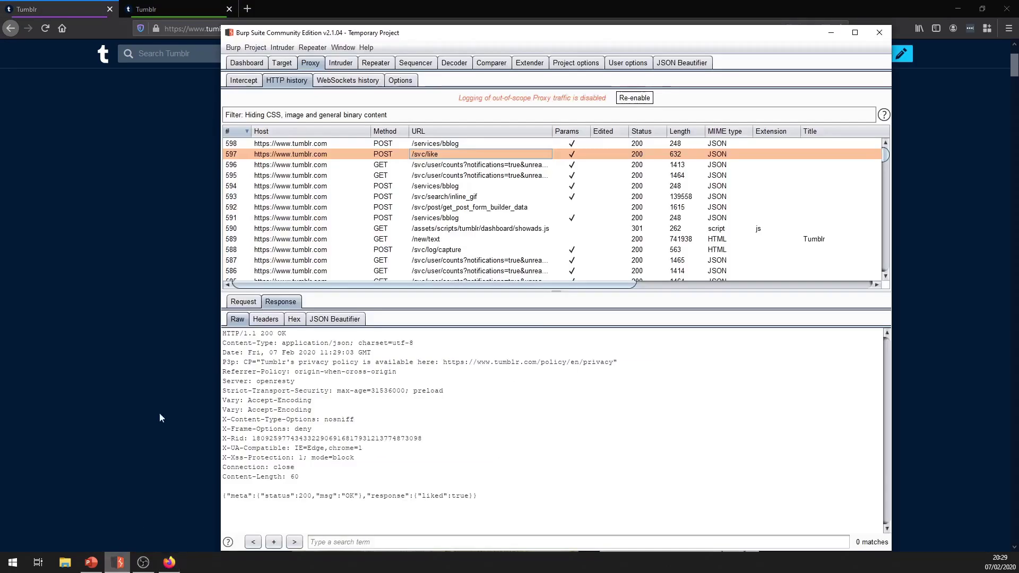
pyautogui.click(244, 80)
pyautogui.click(380, 116)
# Like the eye-makeup post in Firefox and return to Burp's intercepted POST /svc/like request.
pyautogui.hotkey('alt', 'Tab')
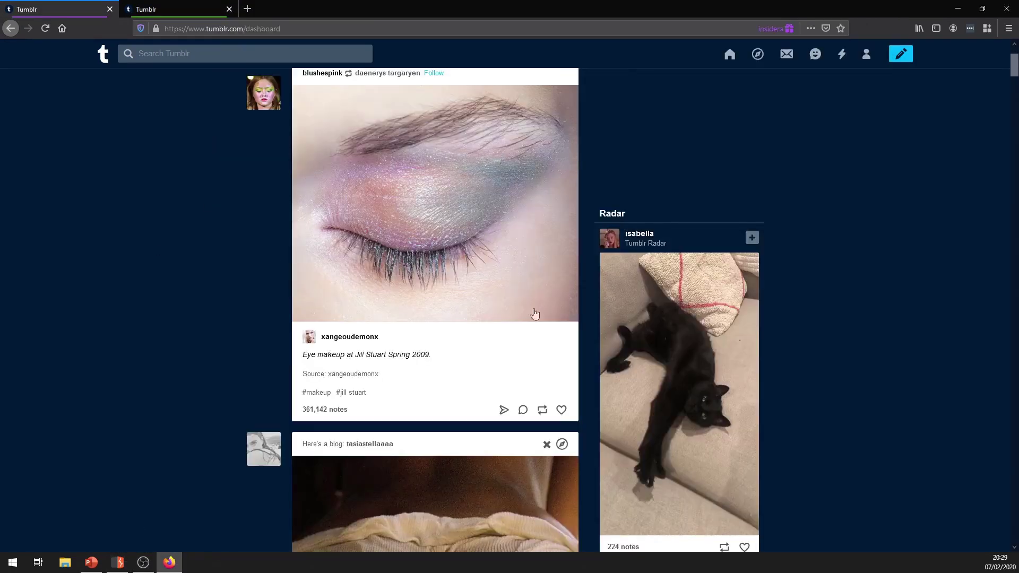
pyautogui.click(561, 410)
pyautogui.hotkey('alt', 'Tab')
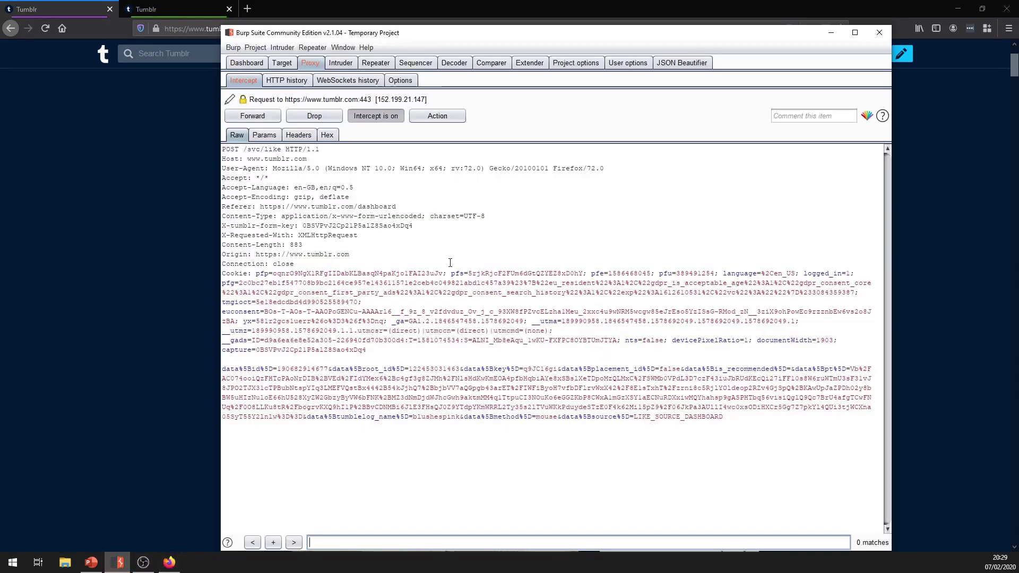
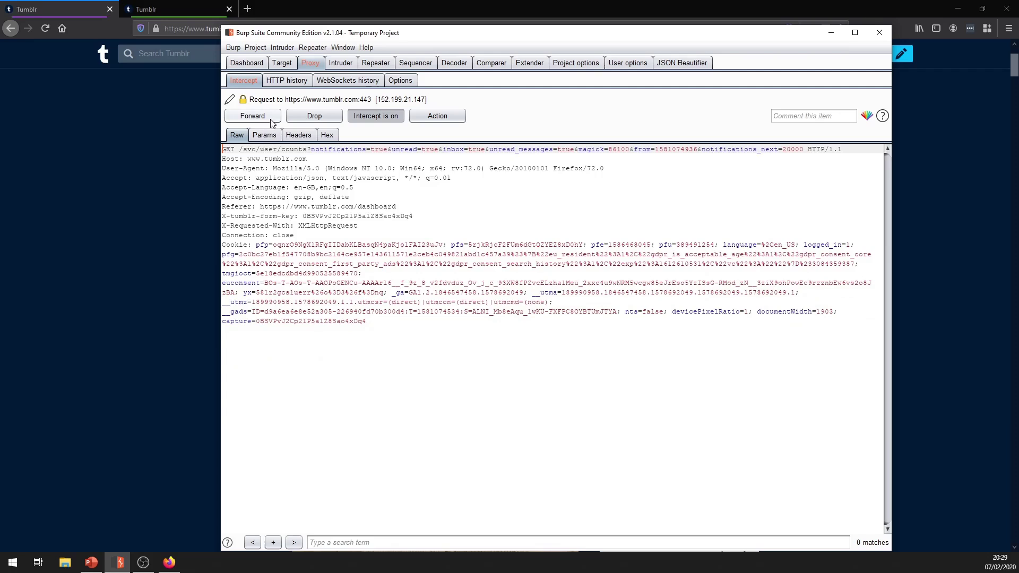
# Forward the intercepted counts request and turn Intercept off.
pyautogui.click(272, 117)
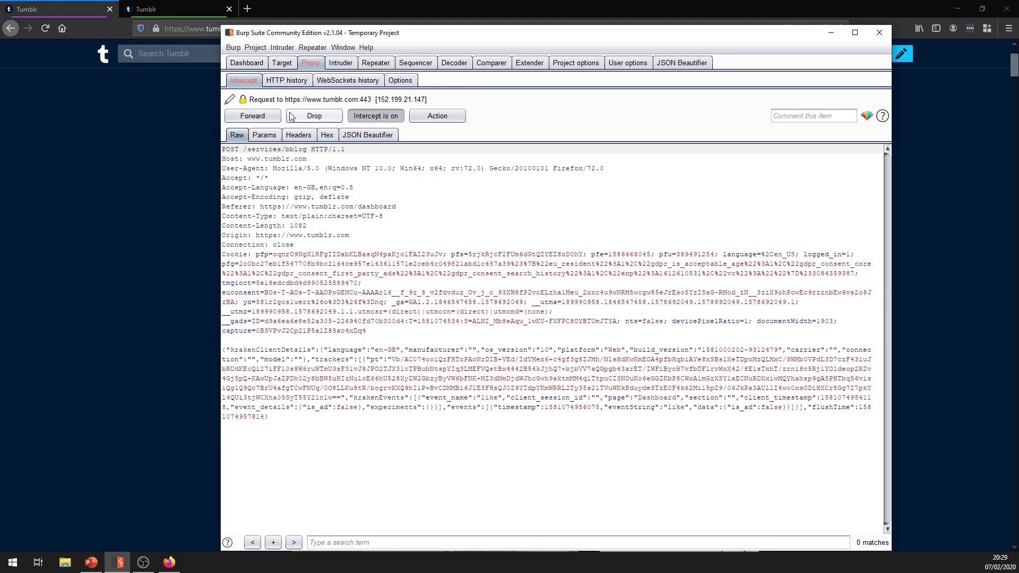
pyautogui.click(374, 113)
pyautogui.click(335, 80)
# Inspect the edited /svc/like request's 403 Forbidden response in HTTP history, then return to Firefox.
pyautogui.click(286, 80)
pyautogui.click(416, 196)
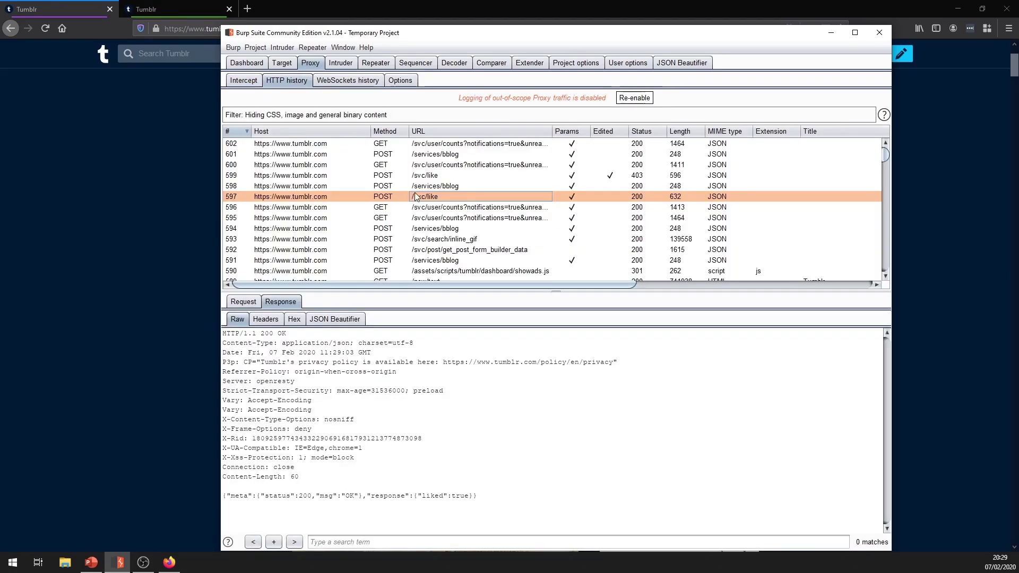
pyautogui.click(444, 177)
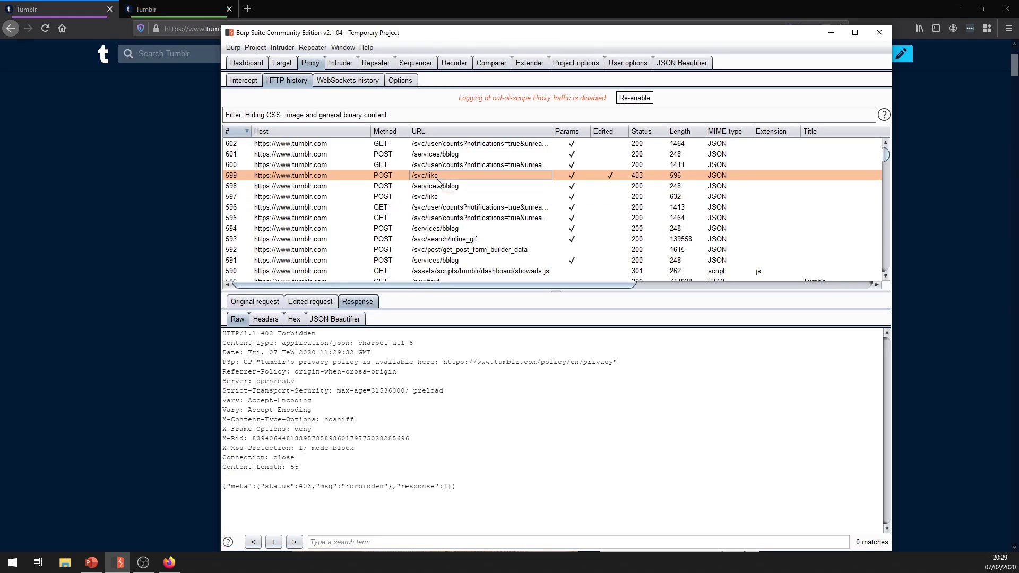
pyautogui.moveTo(389, 486); pyautogui.dragTo(304, 486)
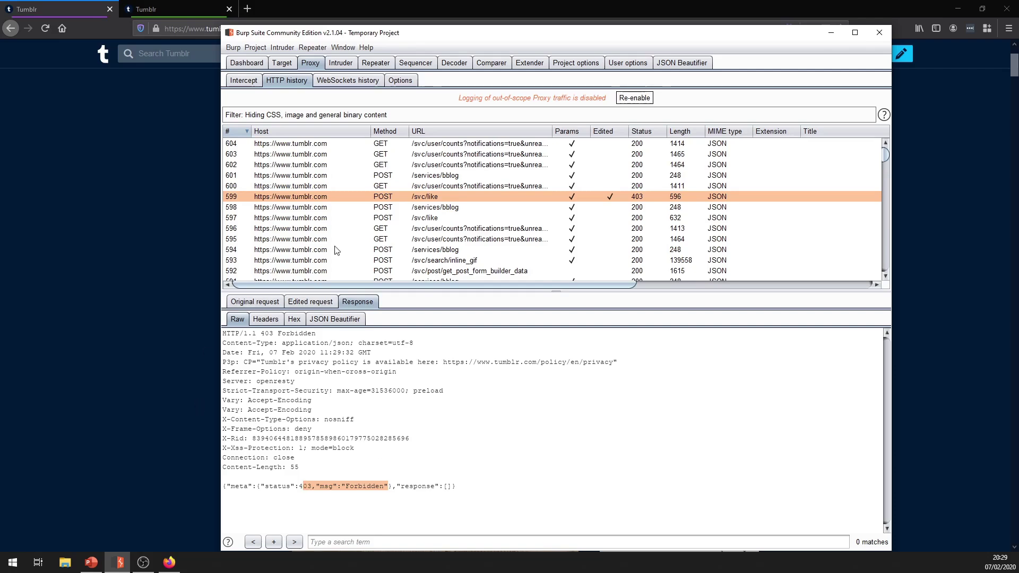
pyautogui.scroll(-5, 405, 255)
pyautogui.scroll(3, 405, 272)
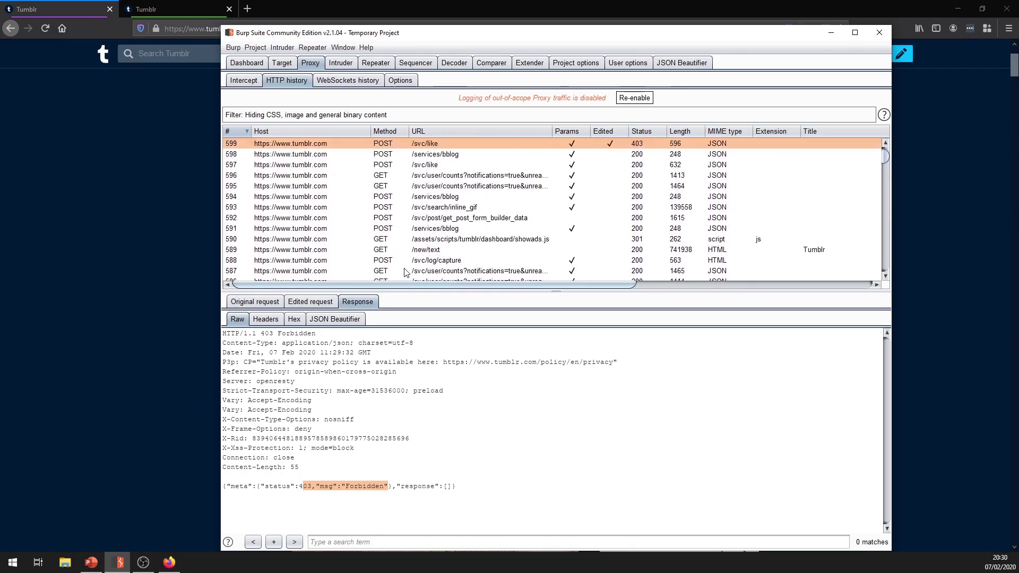
pyautogui.click(176, 264)
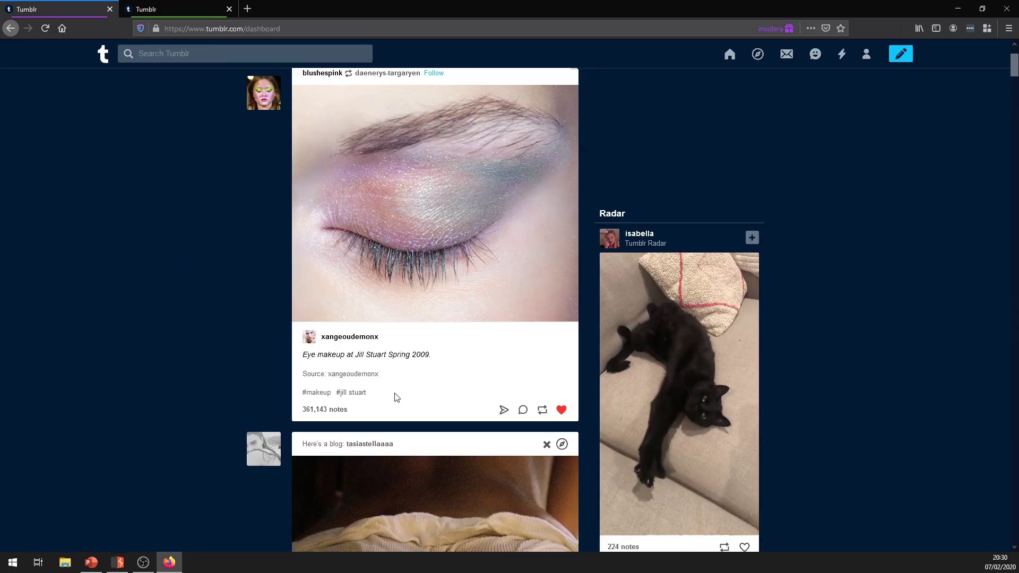
# Open a new tab in the 'low permission' container and load Tumblr from Top Sites.
pyautogui.click(143, 562)
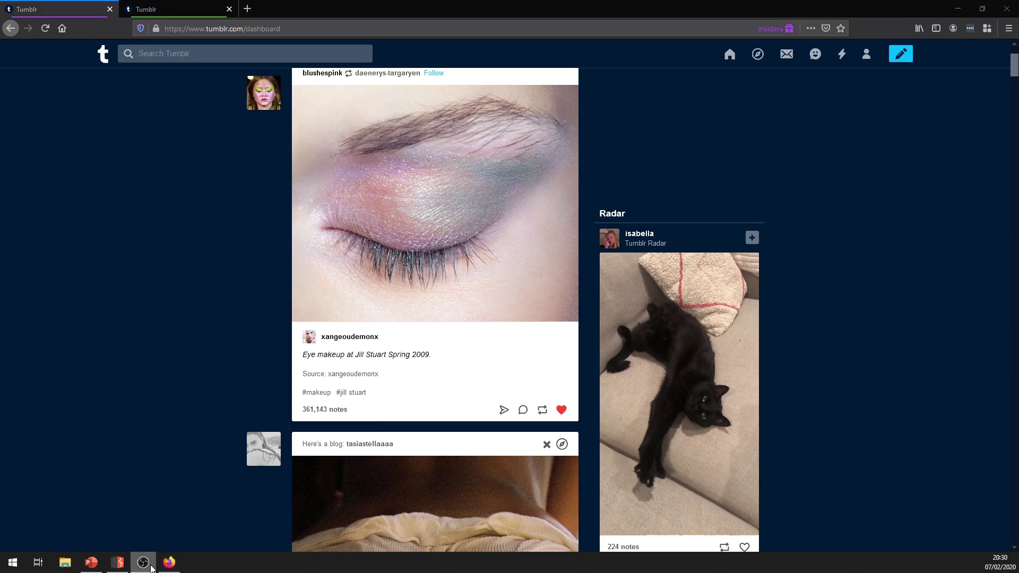
pyautogui.click(247, 9)
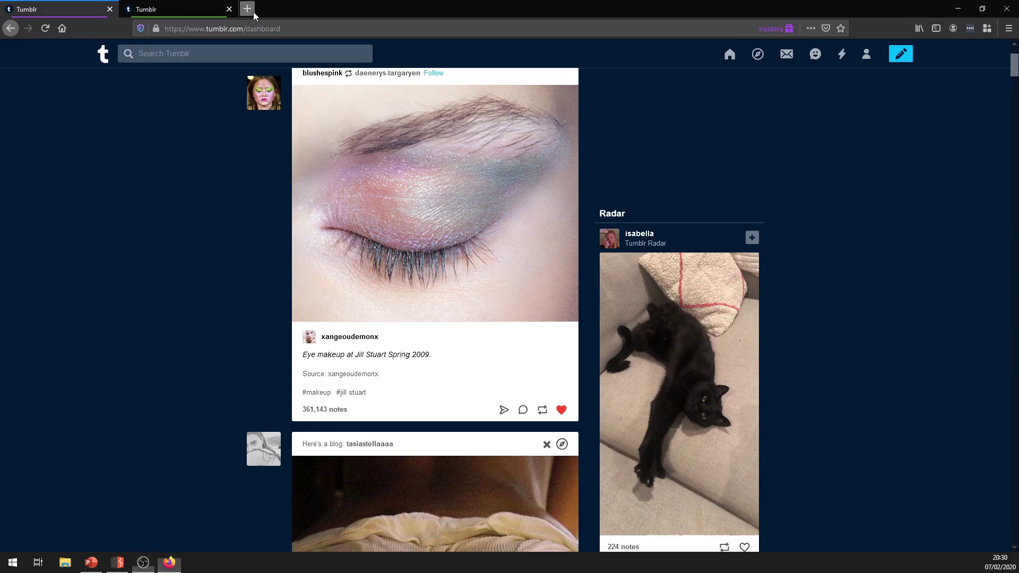
pyautogui.click(986, 29)
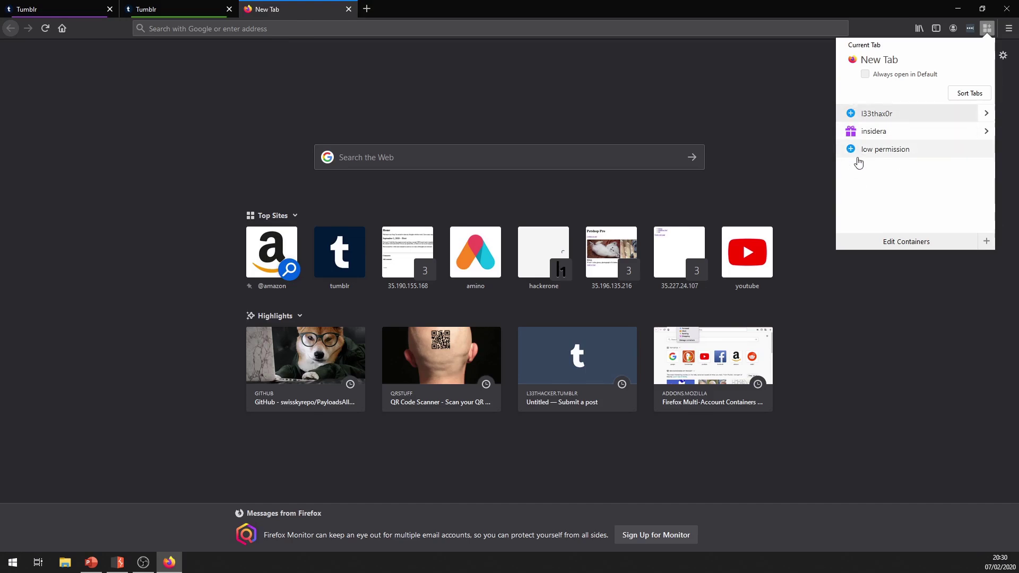
pyautogui.click(853, 152)
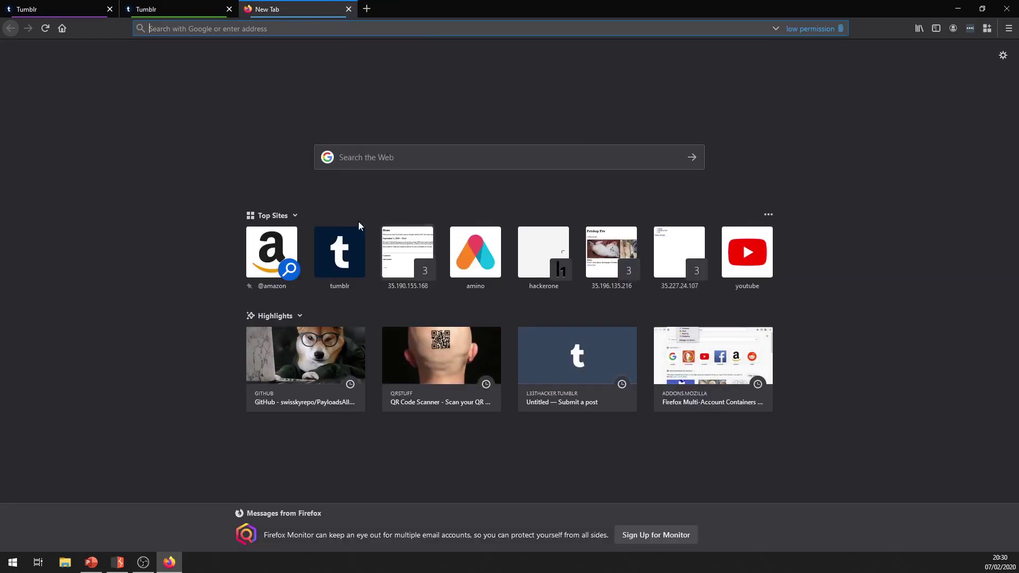
pyautogui.click(340, 252)
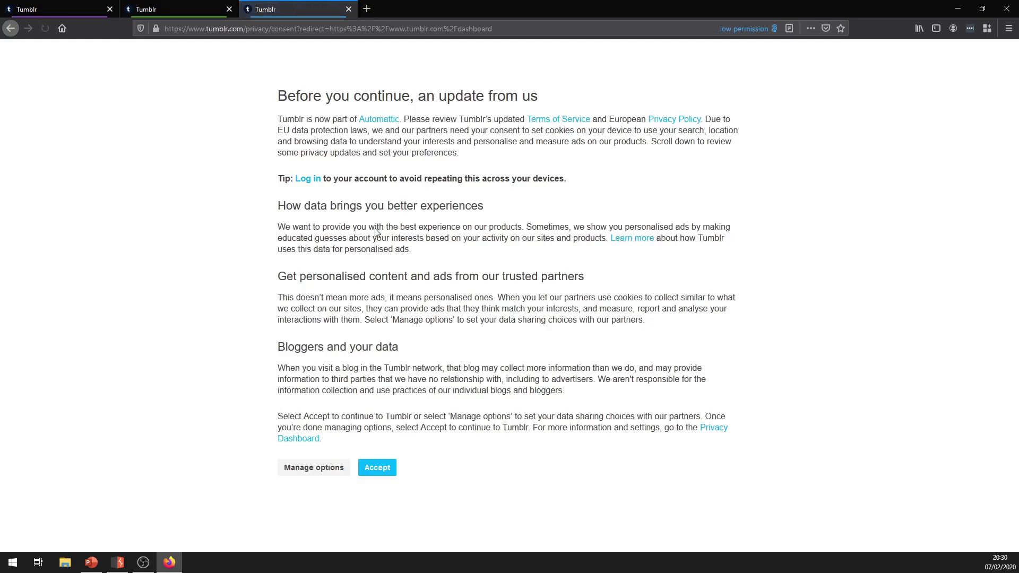
# Accept Tumblr's privacy consent and enter the saved email with its number changed to 3.
pyautogui.click(376, 468)
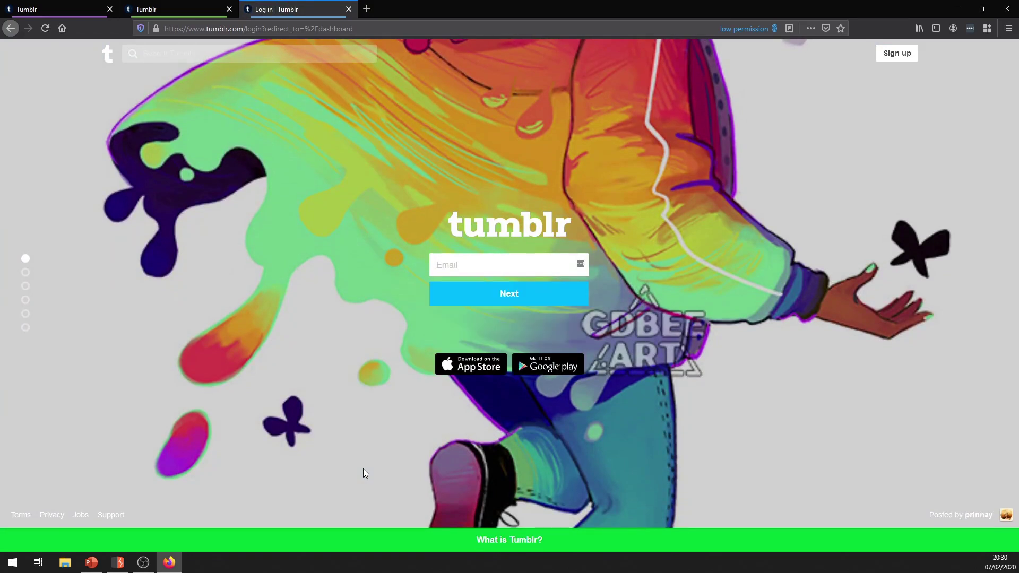
pyautogui.click(509, 263)
pyautogui.click(505, 297)
pyautogui.doubleClick(482, 264)
pyautogui.write('3')
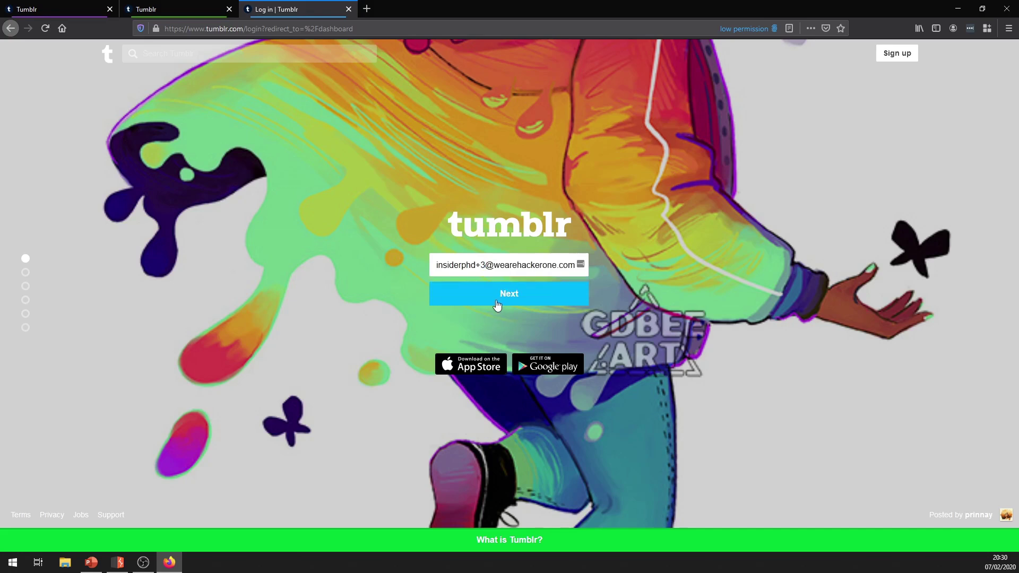
pyautogui.click(495, 302)
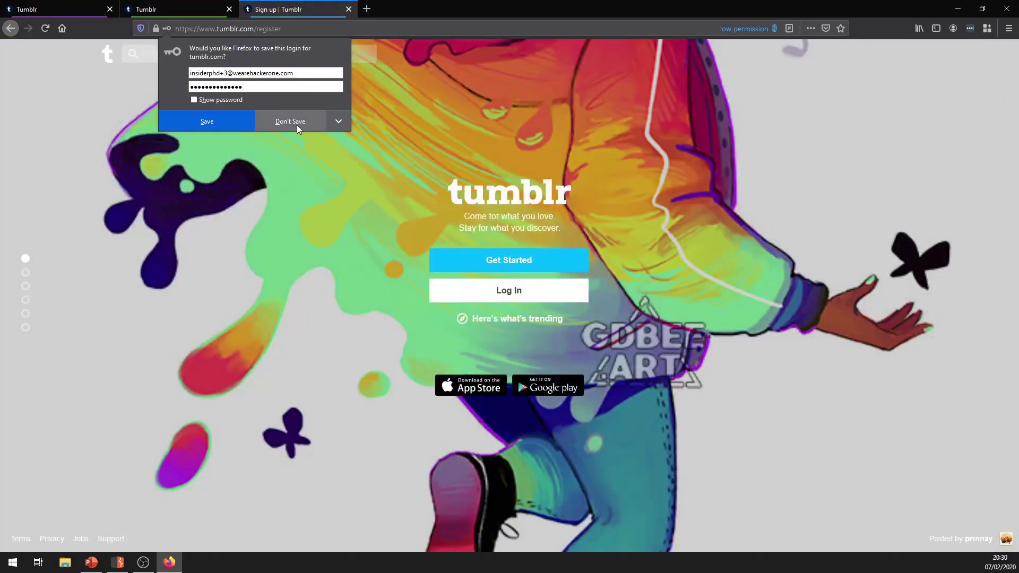
pyautogui.press('Escape')
# Start a new account using the modified email and the edited saved password, then submit.
pyautogui.click(472, 260)
pyautogui.click(478, 254)
pyautogui.click(475, 281)
pyautogui.doubleClick(483, 255)
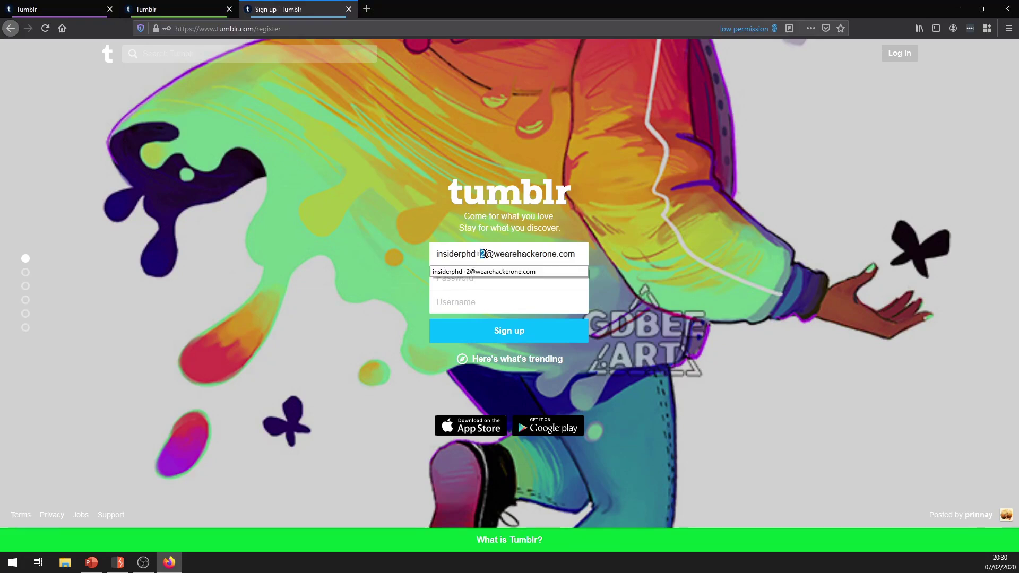
pyautogui.write('3')
pyautogui.click(484, 277)
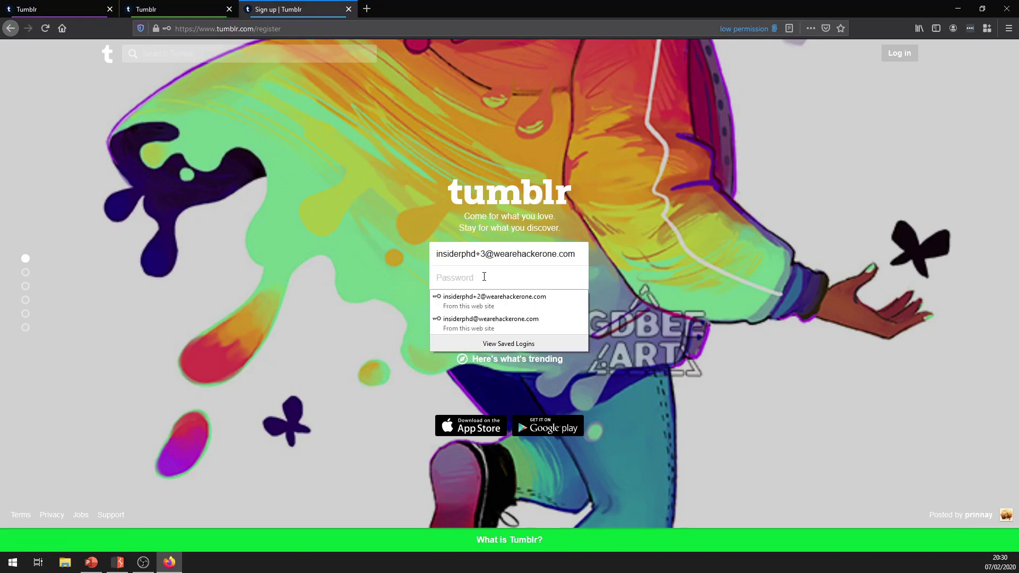
pyautogui.hotkey('ctrl', 'v')
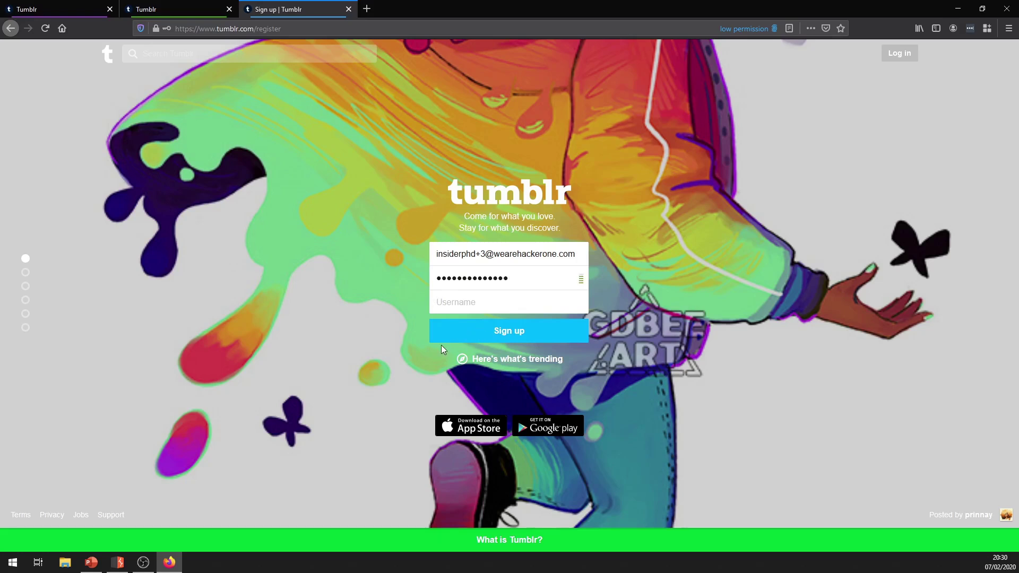
pyautogui.write('lowpe')
pyautogui.write('rmission')
pyautogui.click(467, 343)
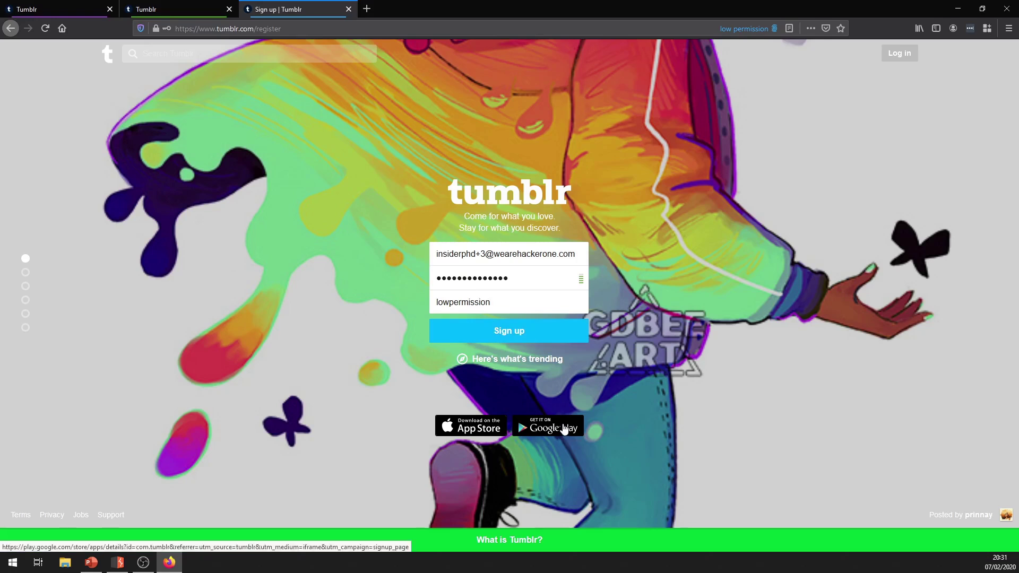
# Enter age 25, pass the reCAPTCHA car-image check, and save the login in Firefox.
pyautogui.write('25')
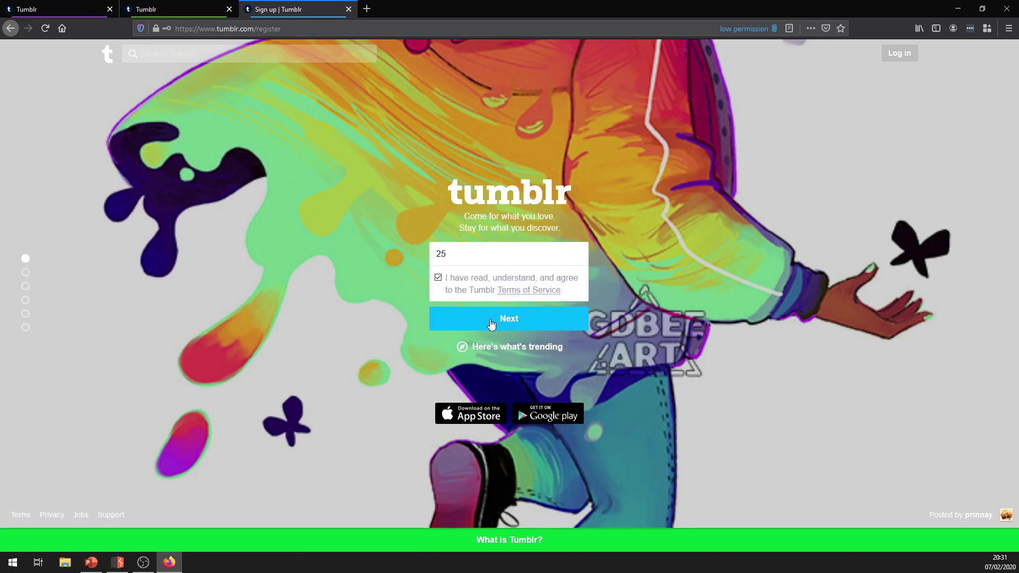
pyautogui.click(490, 320)
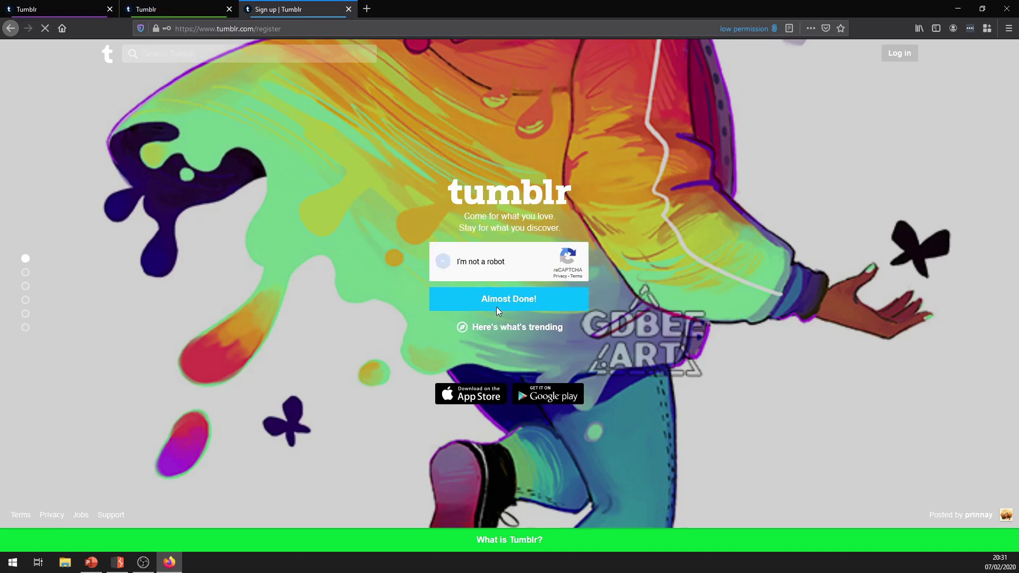
pyautogui.click(498, 300)
pyautogui.click(568, 209)
pyautogui.click(629, 208)
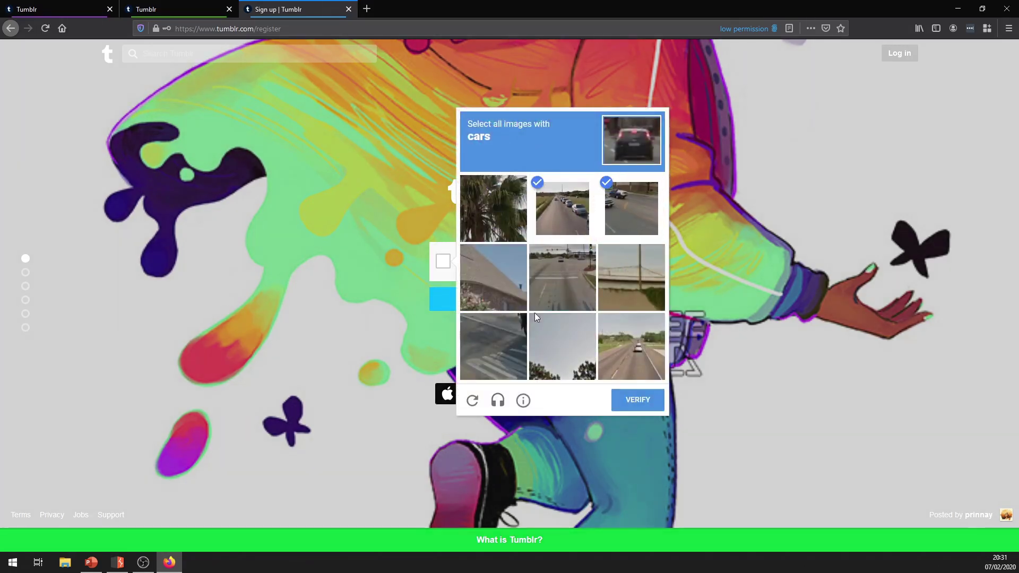
pyautogui.click(631, 400)
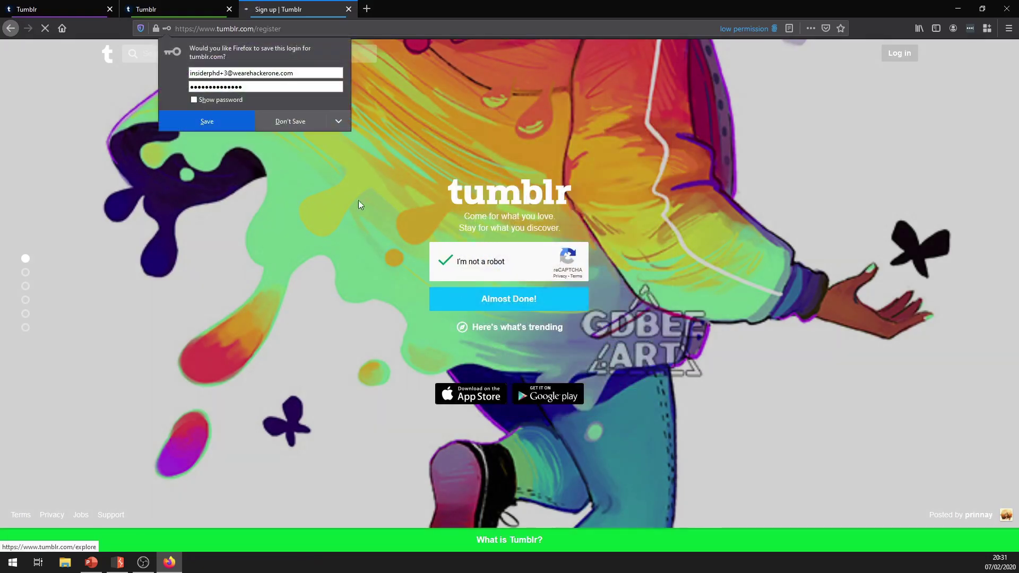
pyautogui.click(210, 127)
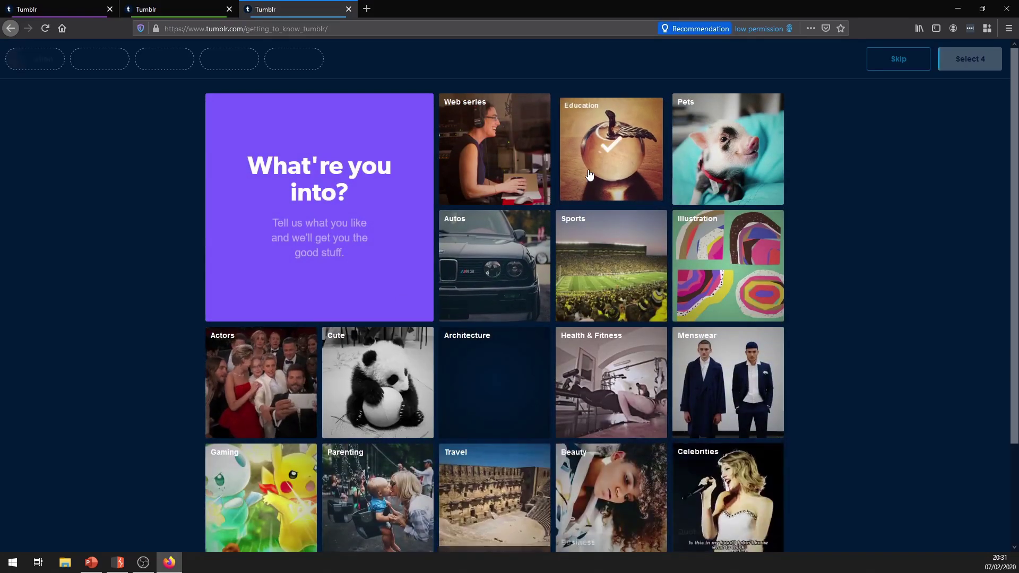
# Pick Education, Web series, Autos, Sports, Illustration, Pets, Health & Fitness, Architecture, Cute and Actors.
pyautogui.click(589, 169)
pyautogui.click(523, 177)
pyautogui.click(523, 292)
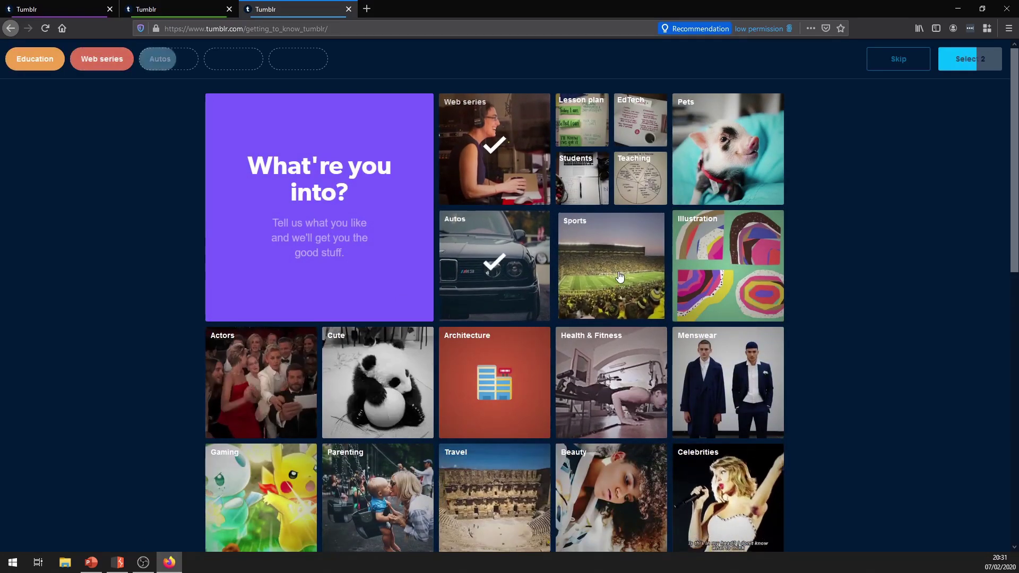
pyautogui.click(610, 265)
pyautogui.click(727, 265)
pyautogui.click(726, 148)
pyautogui.click(610, 382)
pyautogui.click(494, 382)
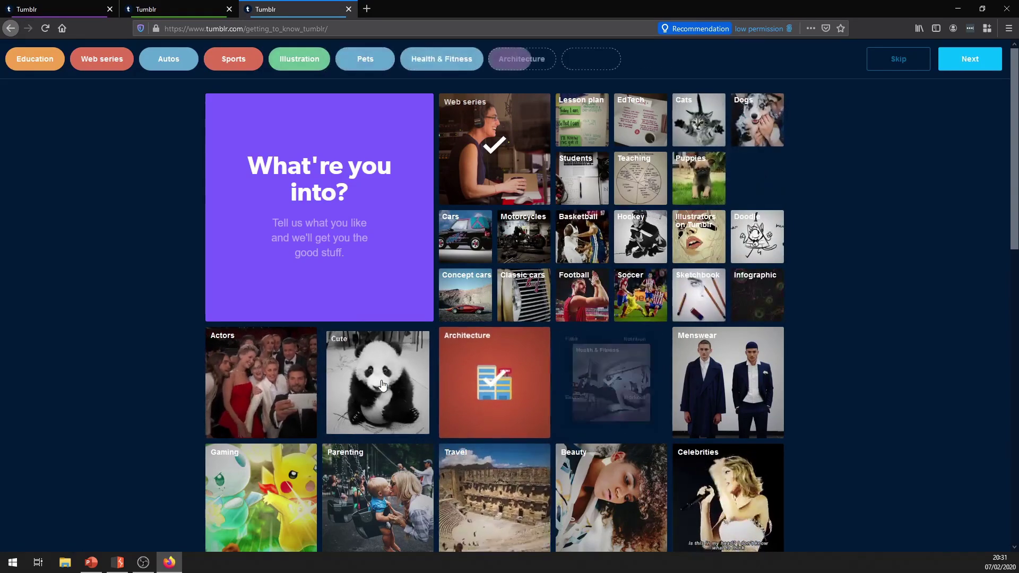
pyautogui.click(377, 382)
pyautogui.click(261, 382)
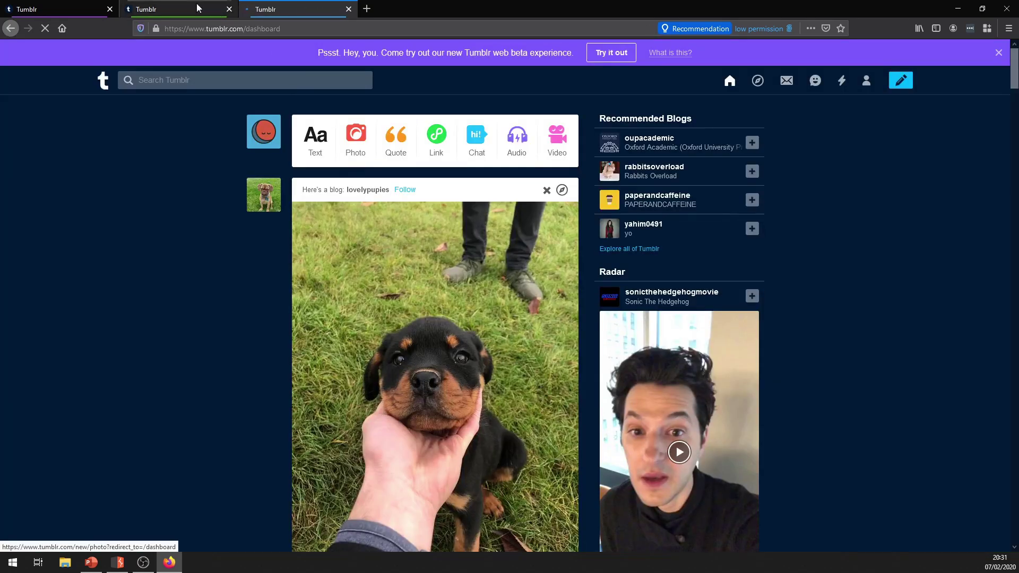
# Glance at the second tab's dashboard, return to the new account's tab, and check its container.
pyautogui.click(197, 9)
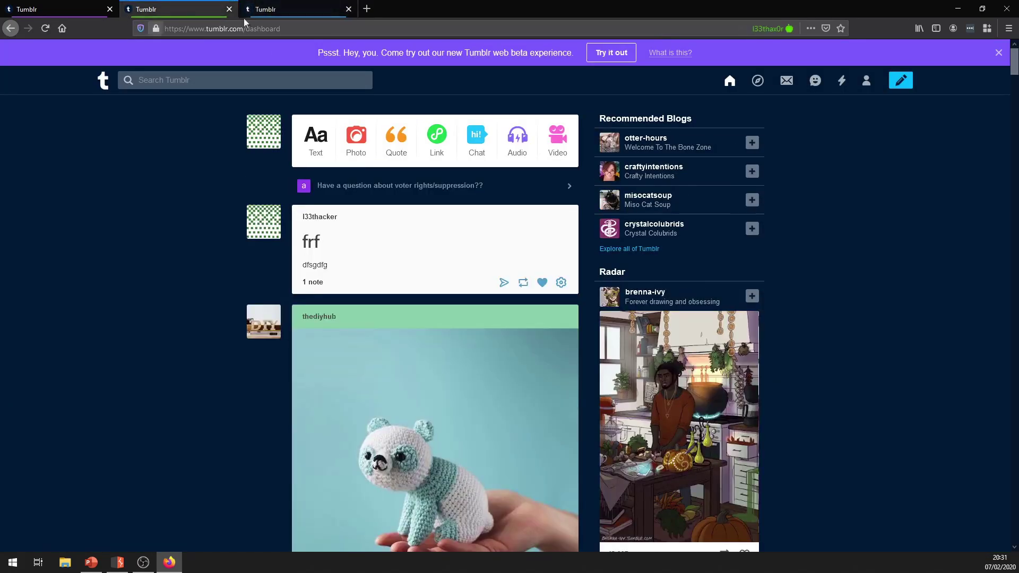
pyautogui.click(307, 11)
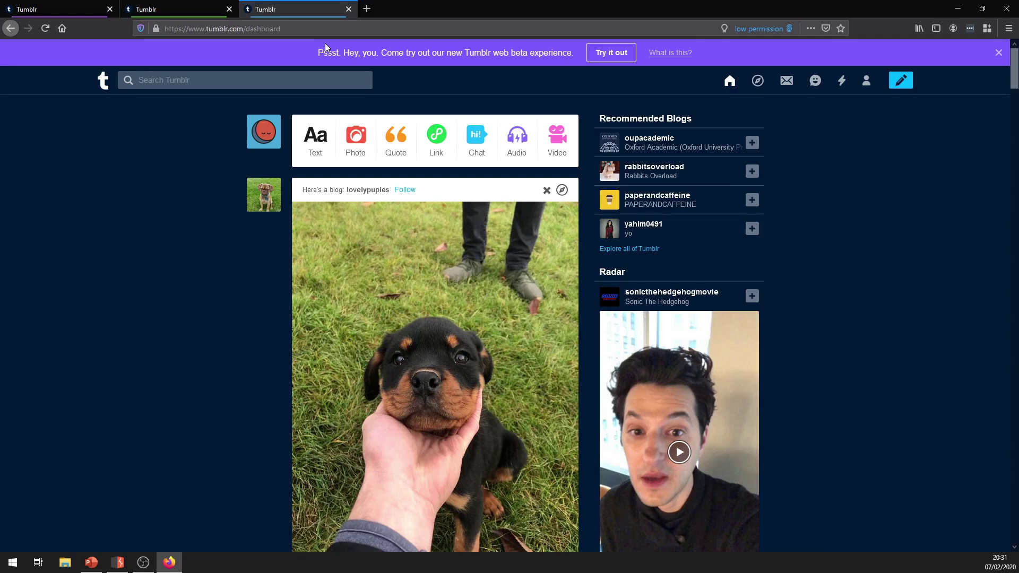
pyautogui.click(987, 28)
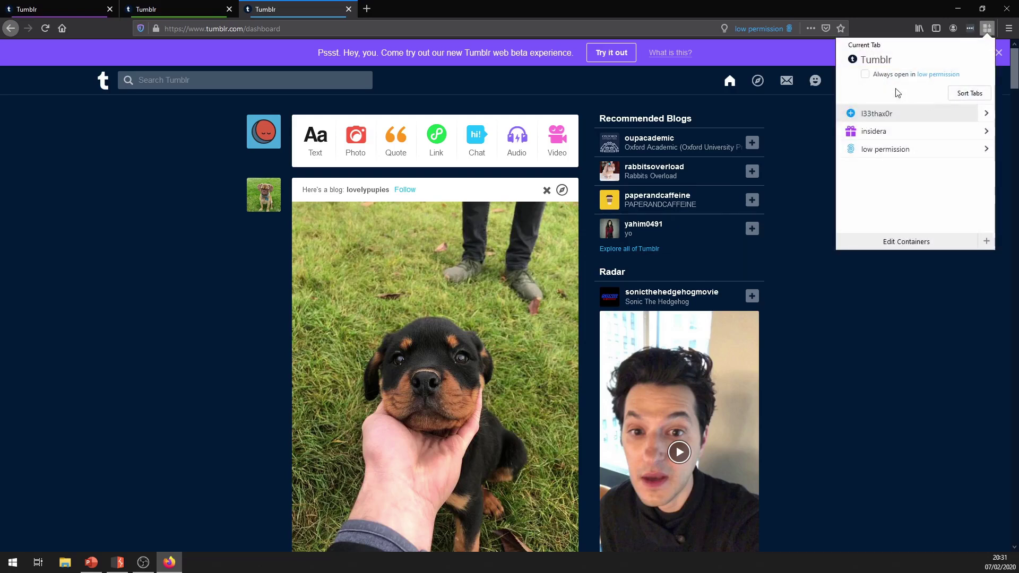
pyautogui.click(367, 9)
pyautogui.write('firefirefox cio')
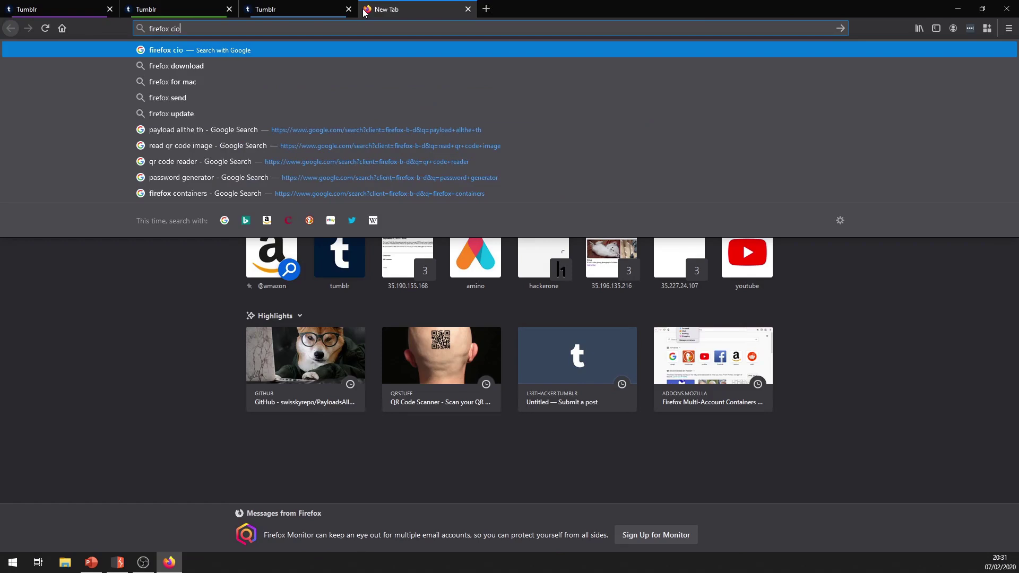
pyautogui.press('BackSpace')
pyautogui.press('BackSpace')
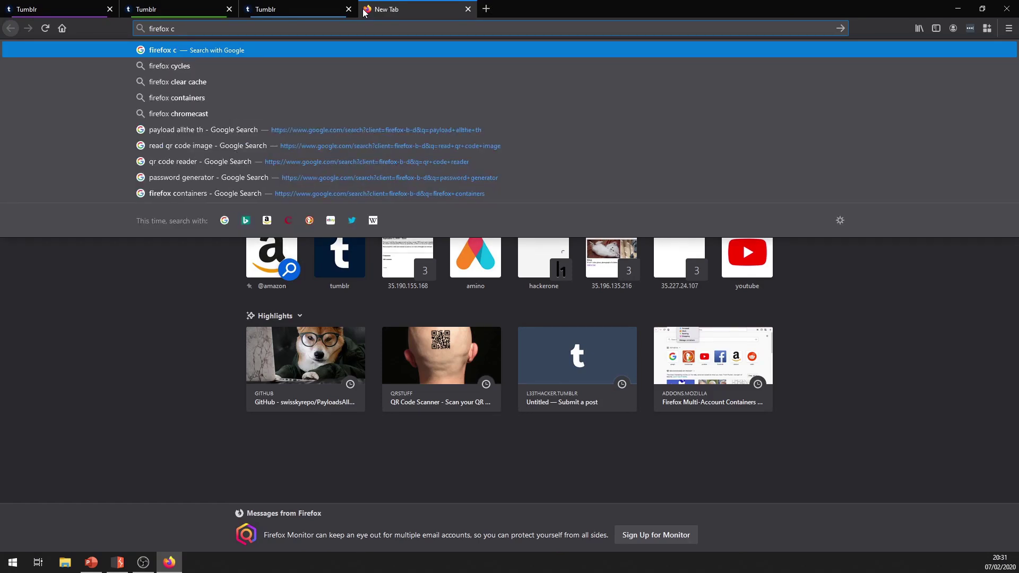
pyautogui.click(180, 97)
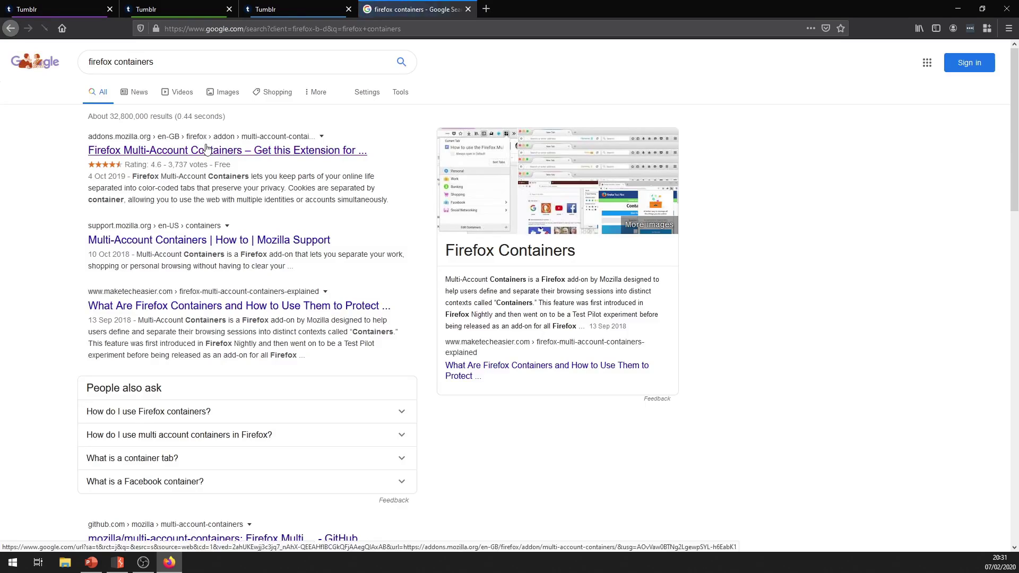
pyautogui.click(215, 151)
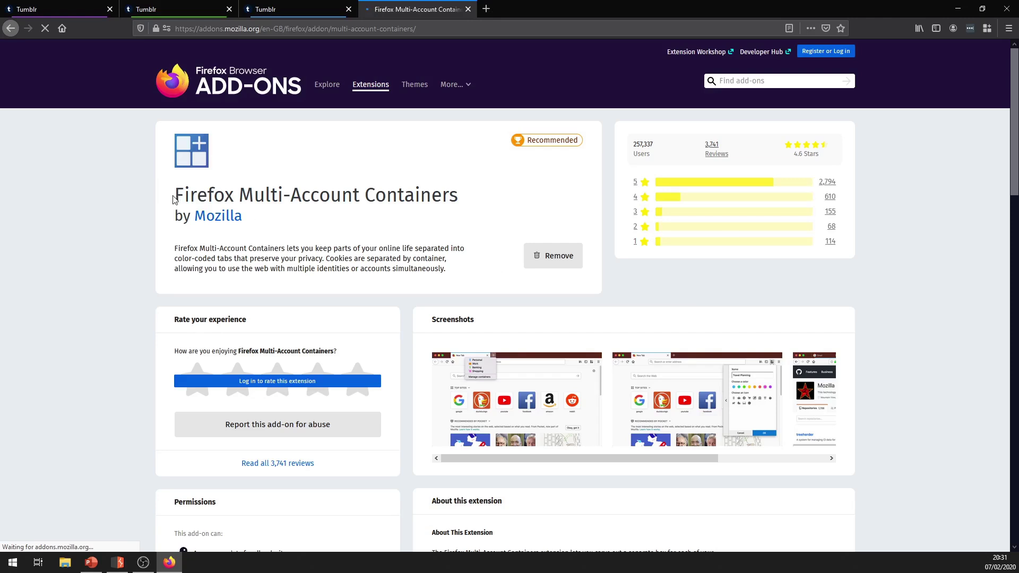
pyautogui.moveTo(175, 201); pyautogui.dragTo(504, 276)
pyautogui.click(470, 268)
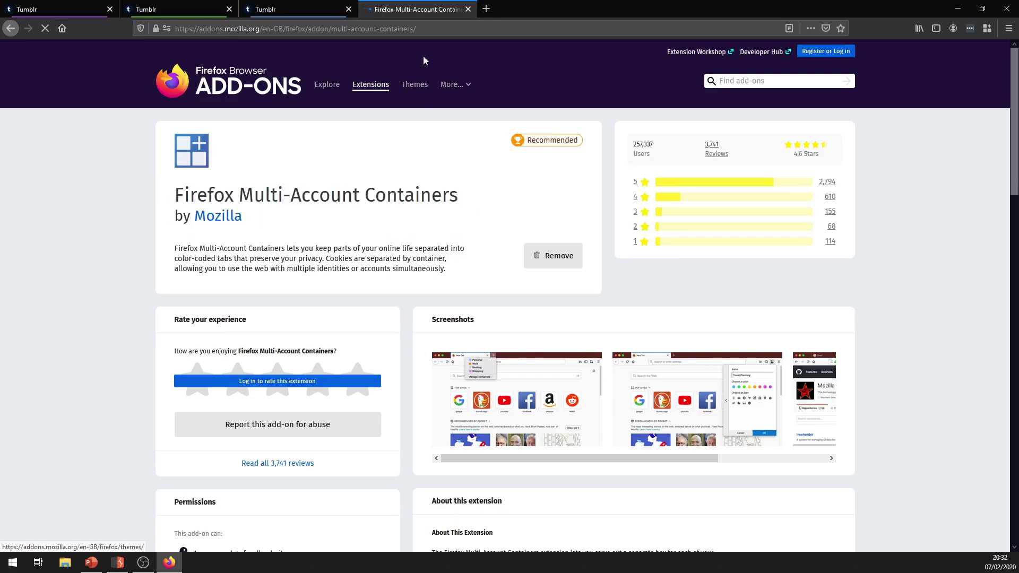
pyautogui.click(467, 10)
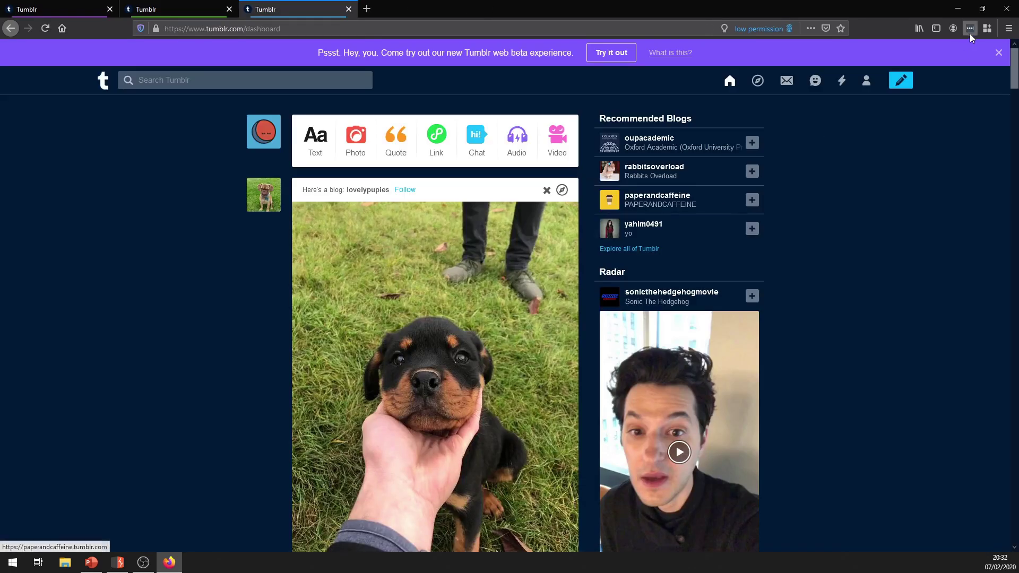
# View the Multi-Account Containers list, then switch over to Burp Suite.
pyautogui.click(987, 28)
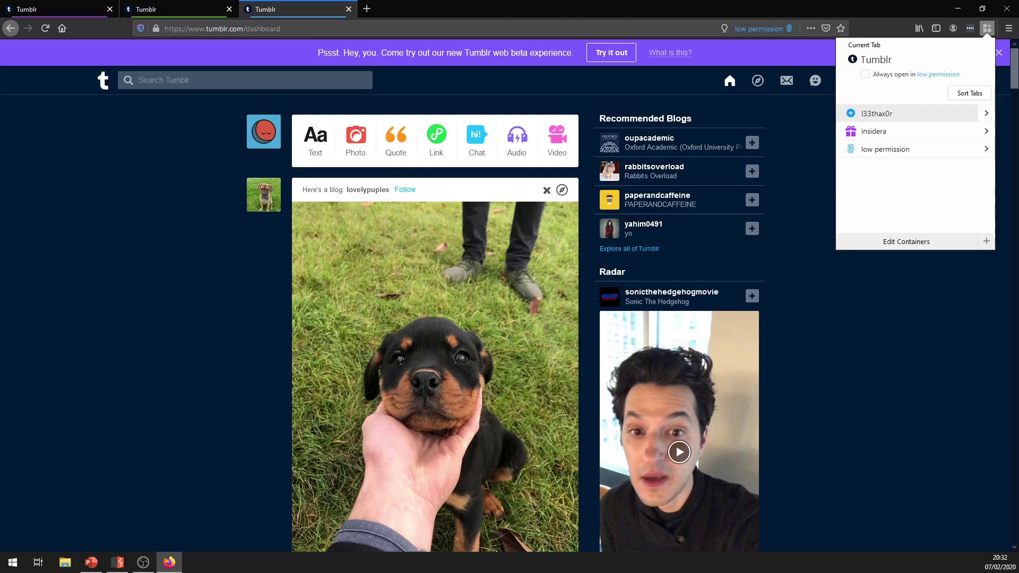
pyautogui.hotkey('alt', 'Tab')
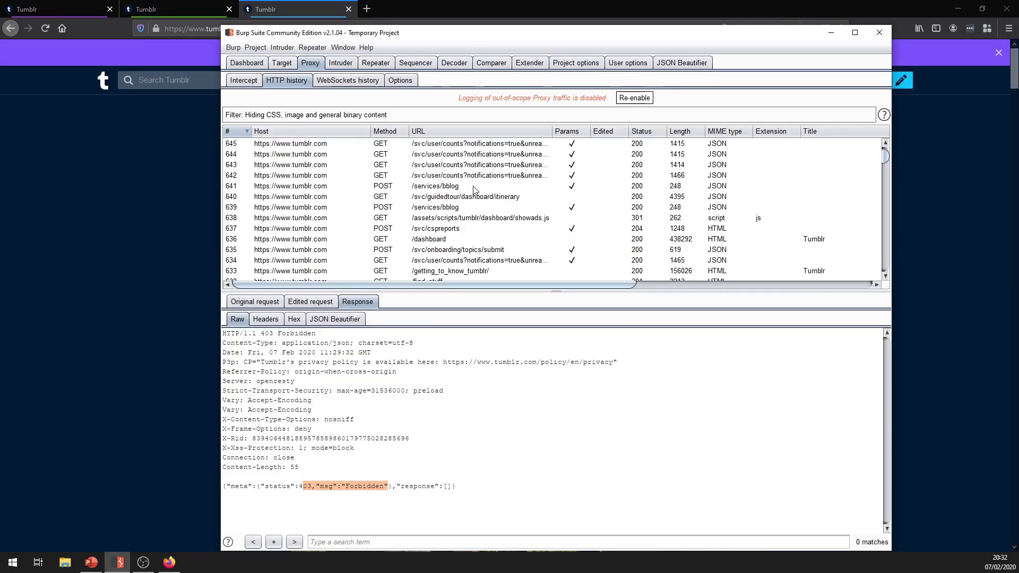
# Review the responses of the newest captured requests, 638 through 641.
pyautogui.click(474, 188)
pyautogui.click(364, 215)
pyautogui.click(362, 207)
pyautogui.press('Up')
pyautogui.scroll(-4, 287, 473)
pyautogui.scroll(5, 287, 473)
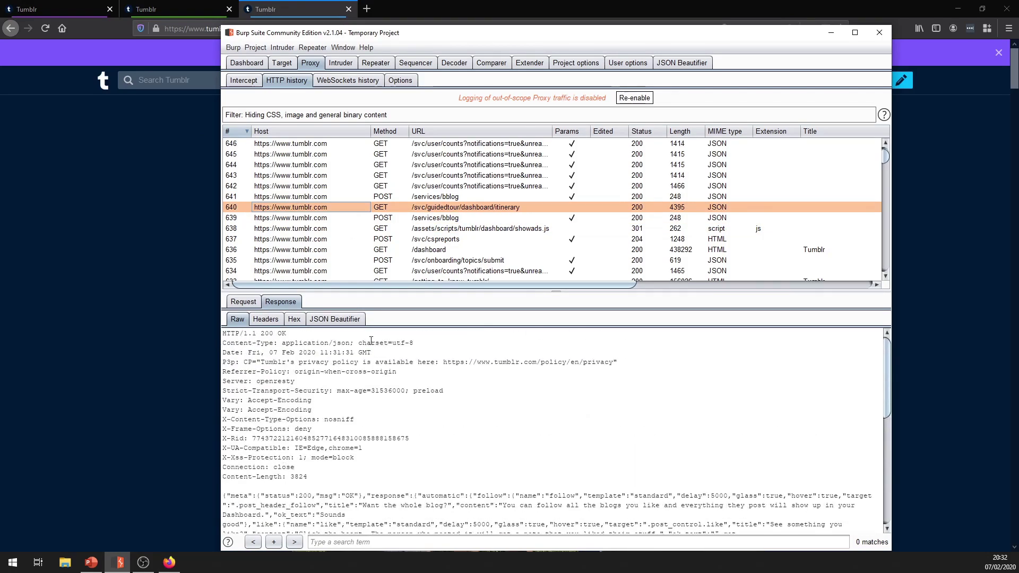
pyautogui.press('Up')
pyautogui.press('Up')
pyautogui.press('Up')
pyautogui.press('Up')
pyautogui.press('Up')
pyautogui.scroll(-5, 430, 277)
pyautogui.scroll(-2, 431, 277)
# Inspect the login-flow requests 616 and 614 and the /dashboard 303 redirect.
pyautogui.click(441, 192)
pyautogui.press('Down')
pyautogui.press('Down')
pyautogui.press('Down')
pyautogui.press('Down')
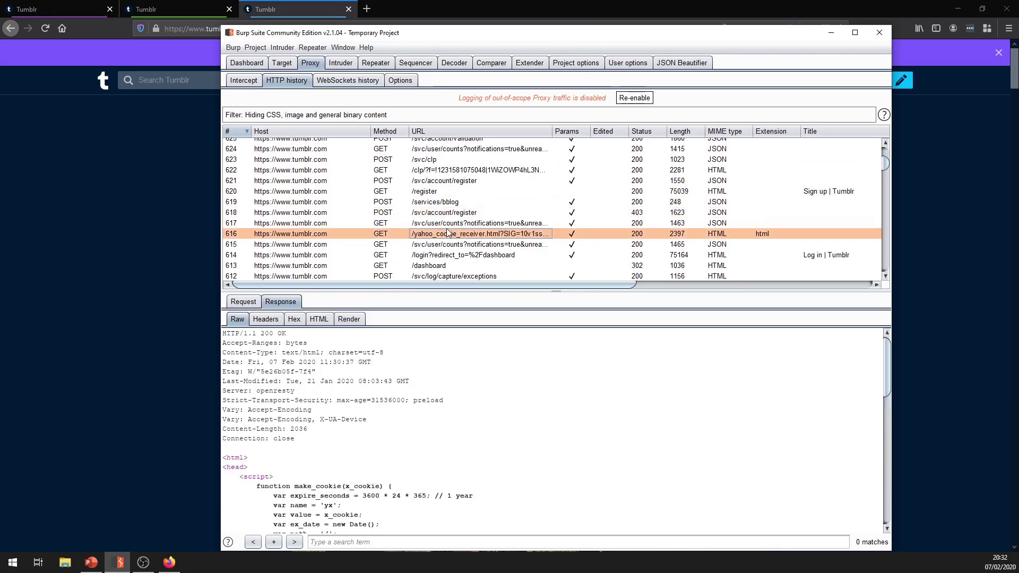
pyautogui.scroll(-3, 433, 260)
pyautogui.click(443, 236)
pyautogui.press('Up')
pyautogui.press('Up')
pyautogui.scroll(-2, 442, 239)
pyautogui.scroll(-4, 442, 238)
pyautogui.click(448, 184)
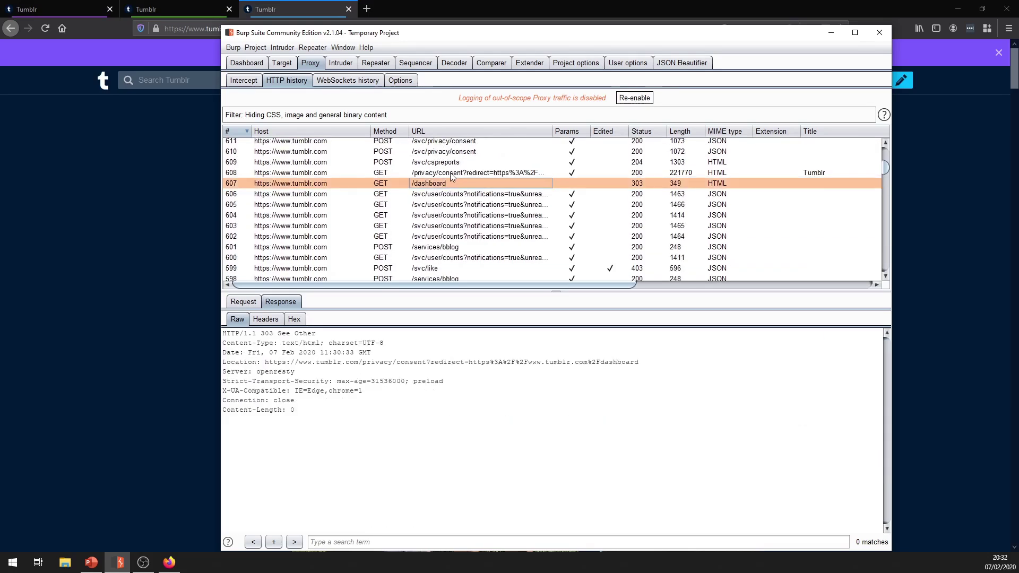
pyautogui.press('Up')
pyautogui.press('Up')
pyautogui.scroll(-4, 441, 225)
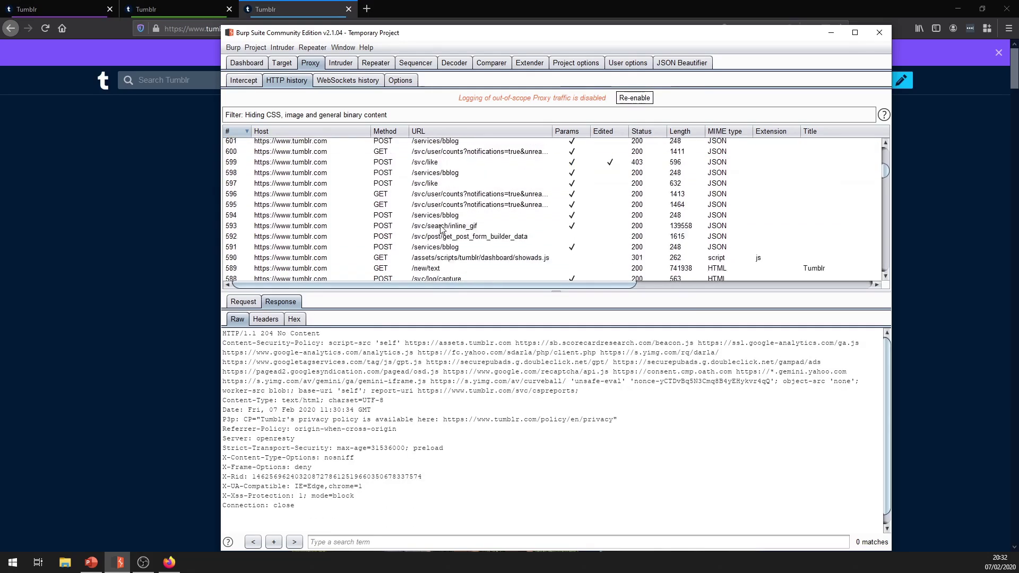
pyautogui.scroll(-7, 441, 228)
# Step back through requests 570, 567, 564 and 562 to the user-counts request 559.
pyautogui.click(439, 245)
pyautogui.click(432, 277)
pyautogui.scroll(-2, 431, 273)
pyautogui.scroll(-1, 429, 268)
pyautogui.scroll(-1, 428, 267)
pyautogui.click(451, 210)
pyautogui.click(451, 189)
pyautogui.click(451, 178)
pyautogui.scroll(-6, 358, 440)
pyautogui.click(475, 242)
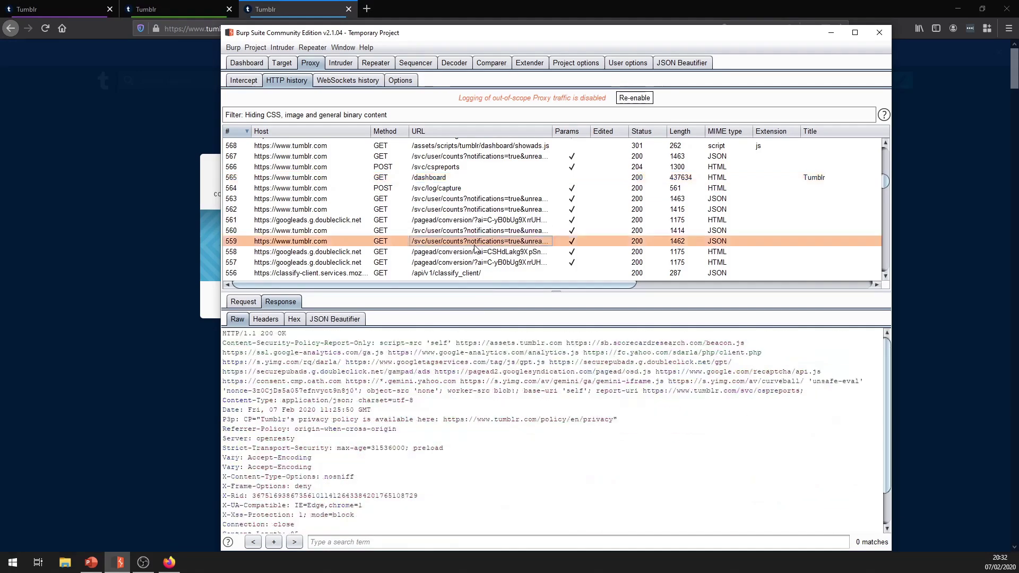
pyautogui.scroll(1, 420, 270)
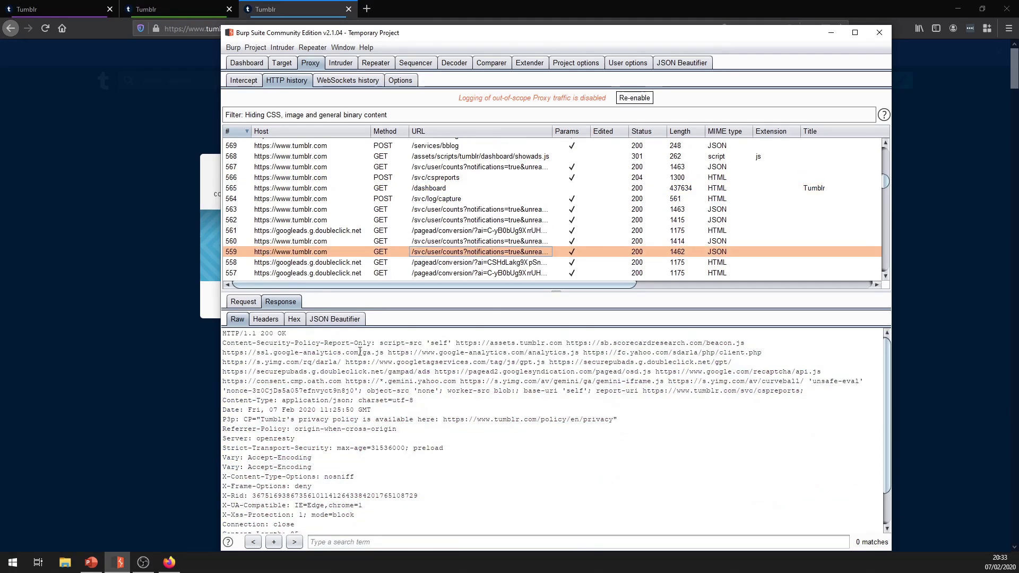
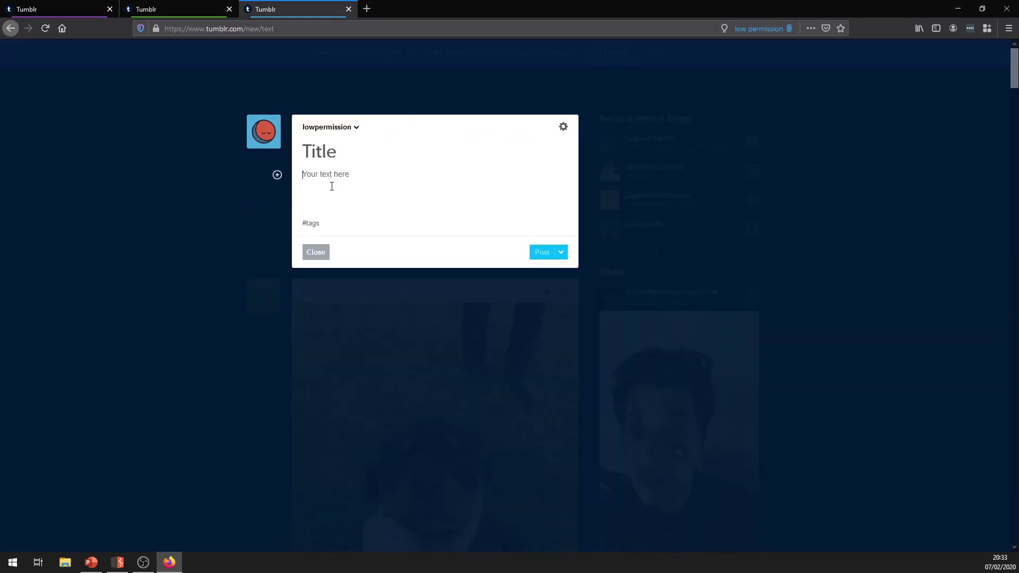
# Post Tumblr text 'gfg' with body 'hhfgh', then review its /svc/post/update requests in Burp's HTTP history.
pyautogui.click(313, 151)
pyautogui.write('gfg')
pyautogui.click(327, 175)
pyautogui.write('hhfgh')
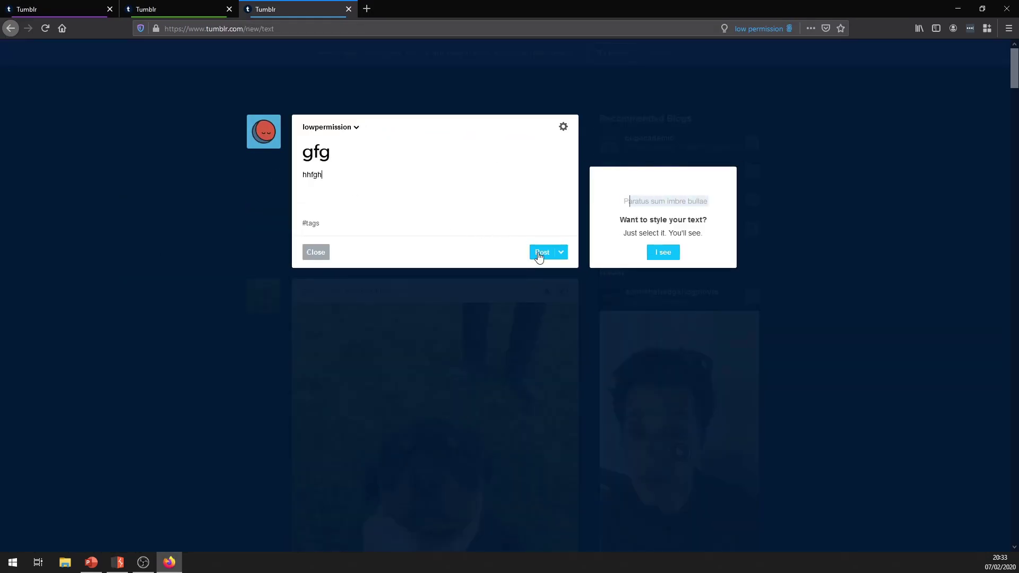
pyautogui.click(539, 253)
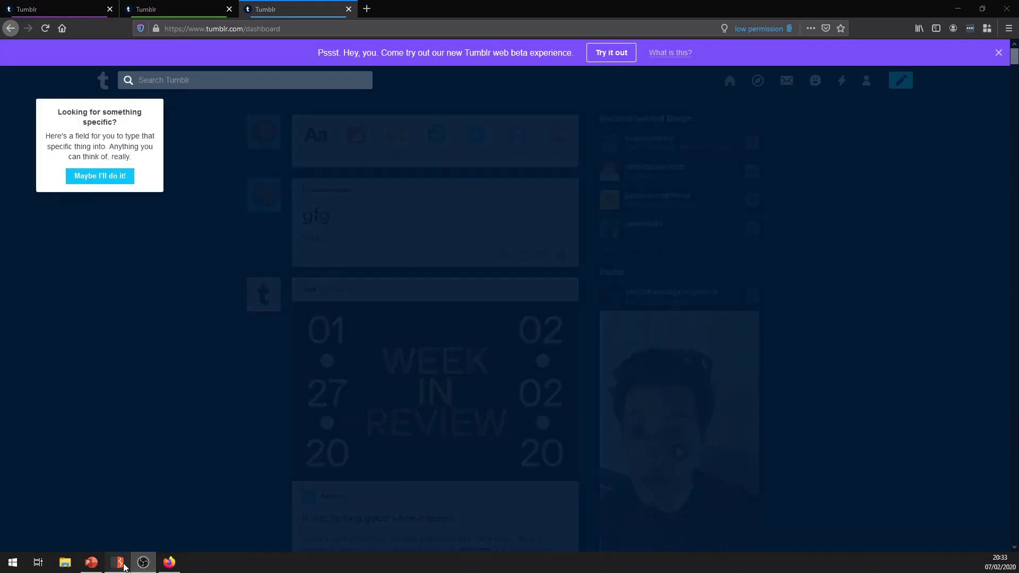
pyautogui.click(117, 562)
pyautogui.scroll(20, 785, 186)
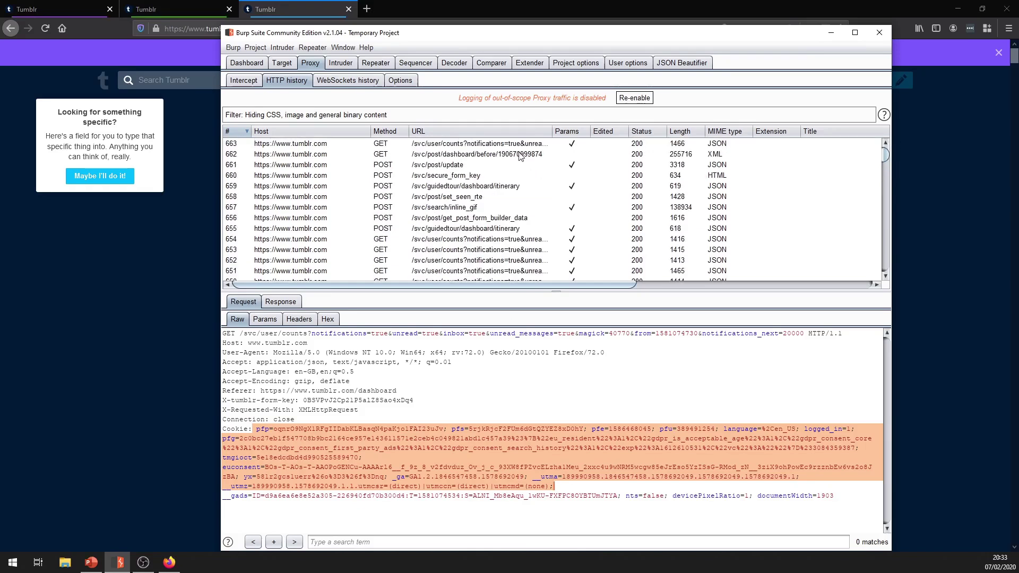
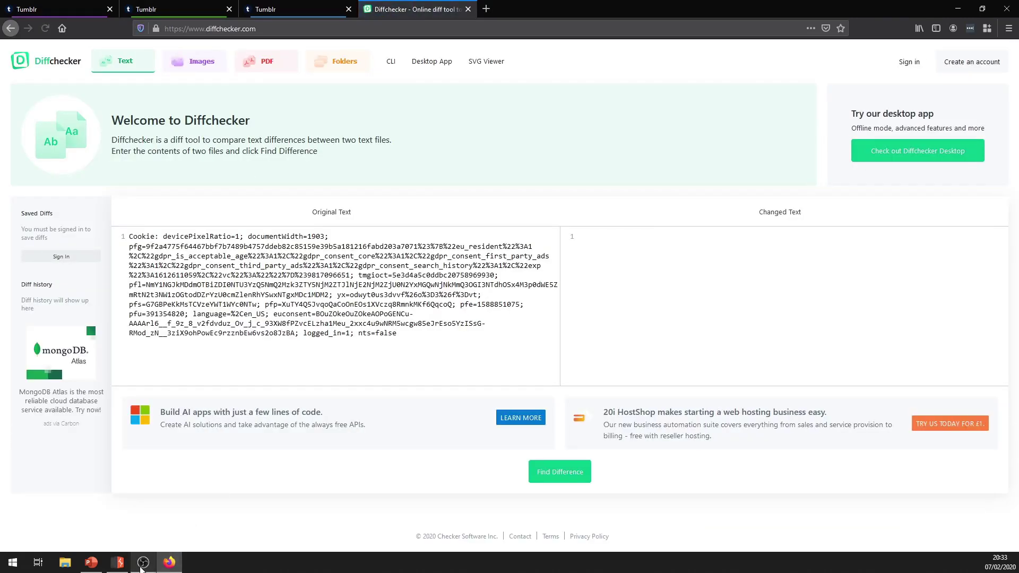
# Bring Burp Suite back to the front to reach the proxied Tumblr request and its Cookie header.
pyautogui.click(118, 563)
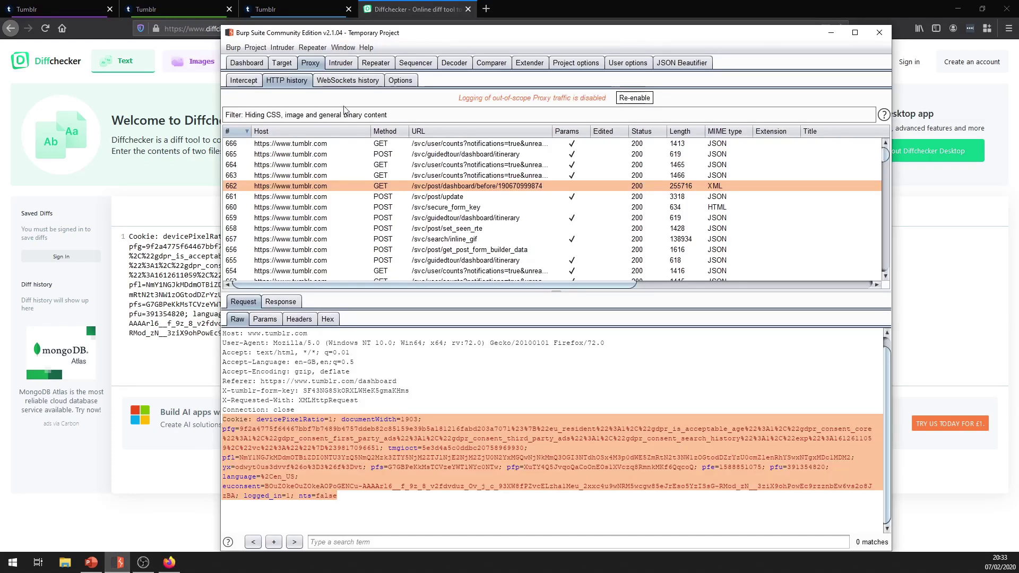
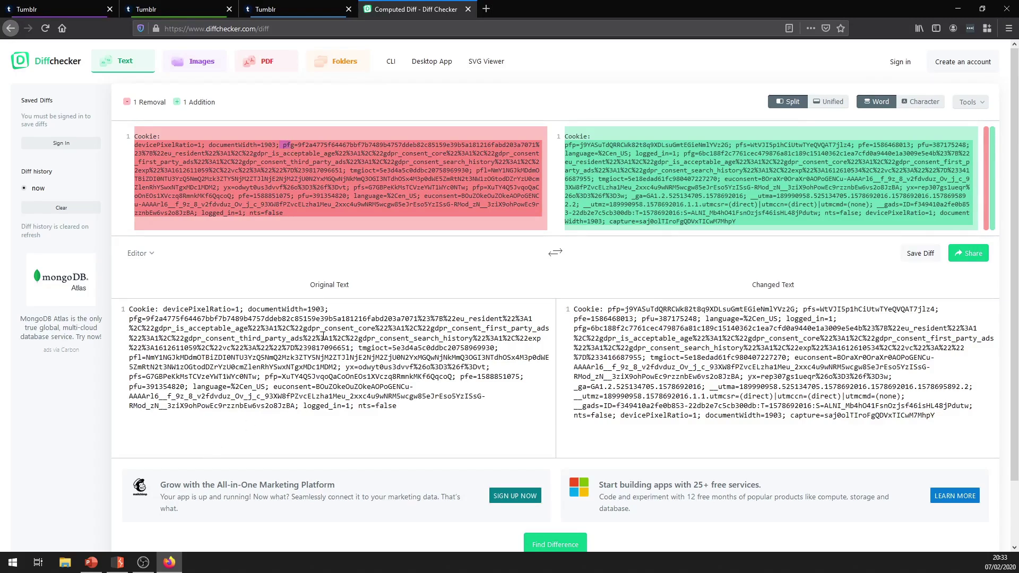
# Delete the leading devicePixelRatio and documentWidth cookie values, recompute the diff, and try character-level comparison.
pyautogui.moveTo(131, 319); pyautogui.dragTo(153, 310)
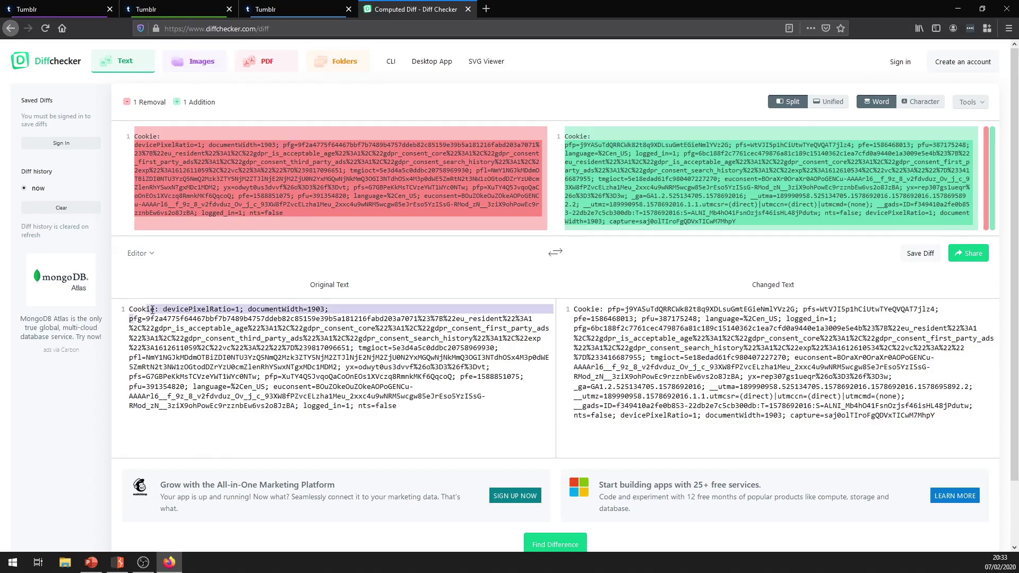
pyautogui.press('BackSpace')
pyautogui.press('BackSpace')
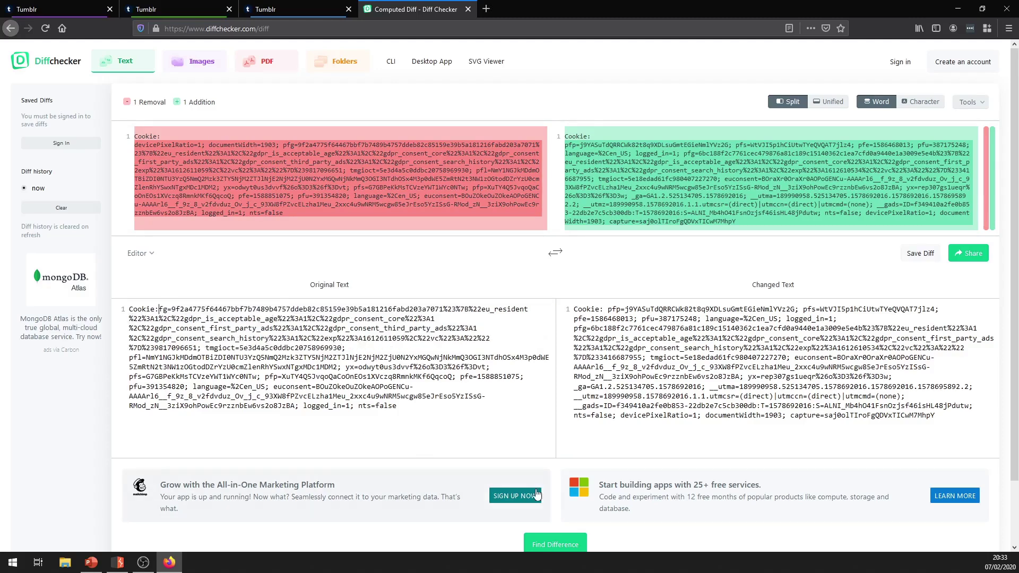
pyautogui.click(553, 544)
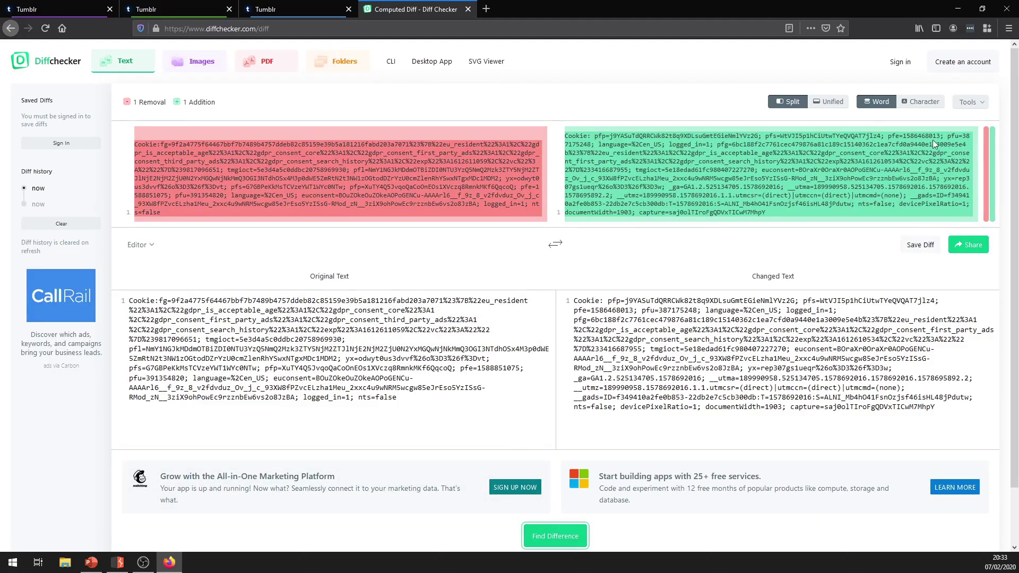
pyautogui.click(912, 98)
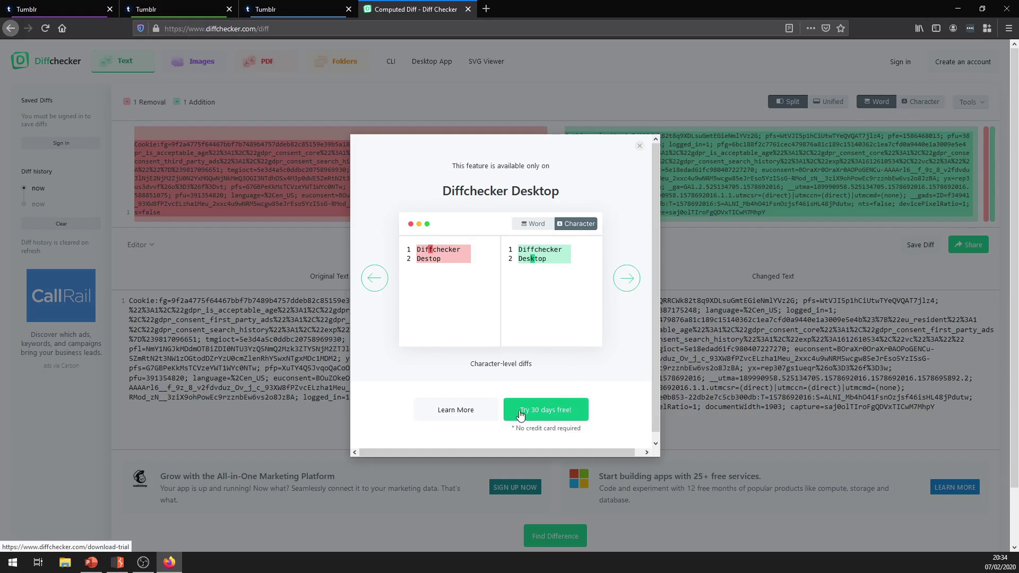
# Dismiss the Desktop app offer, select the new pfp cookie value, and close the diff tab.
pyautogui.click(640, 146)
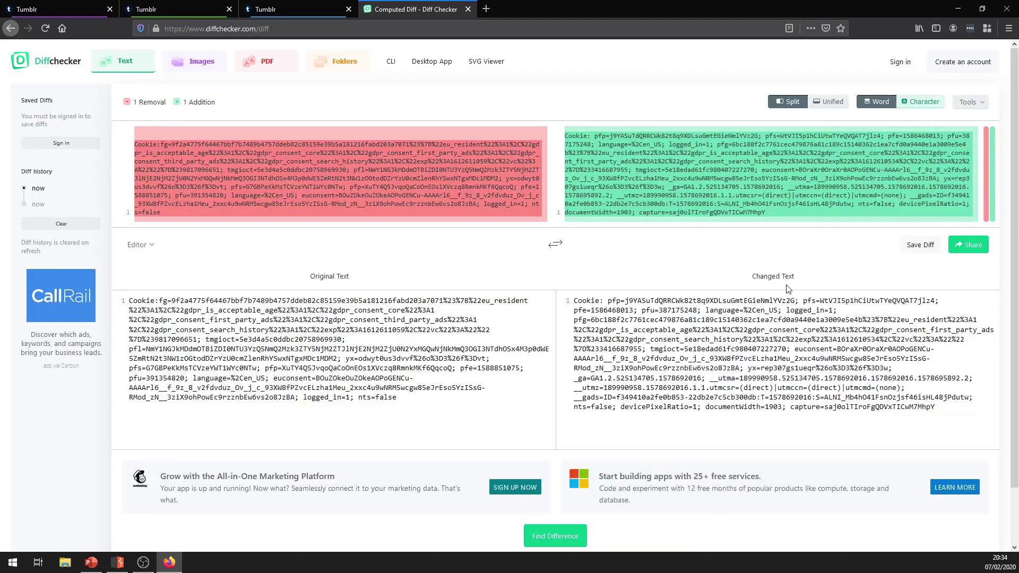
pyautogui.moveTo(610, 136); pyautogui.dragTo(766, 137)
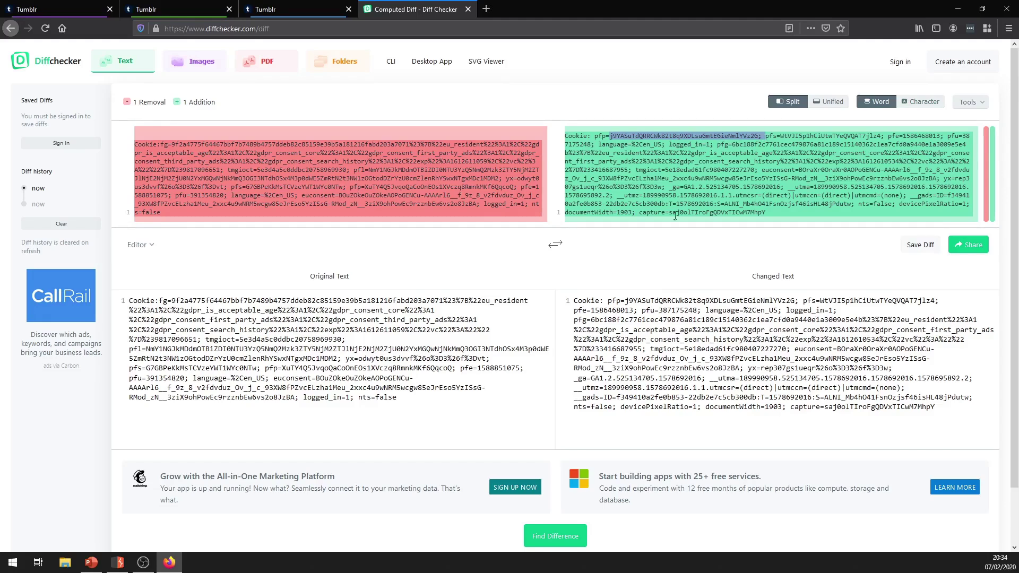
pyautogui.click(468, 9)
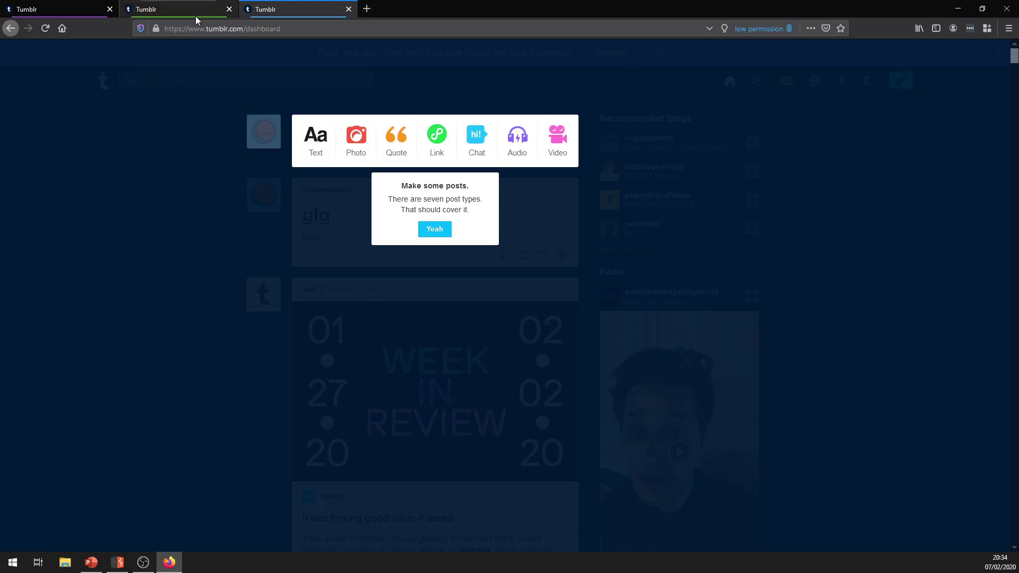
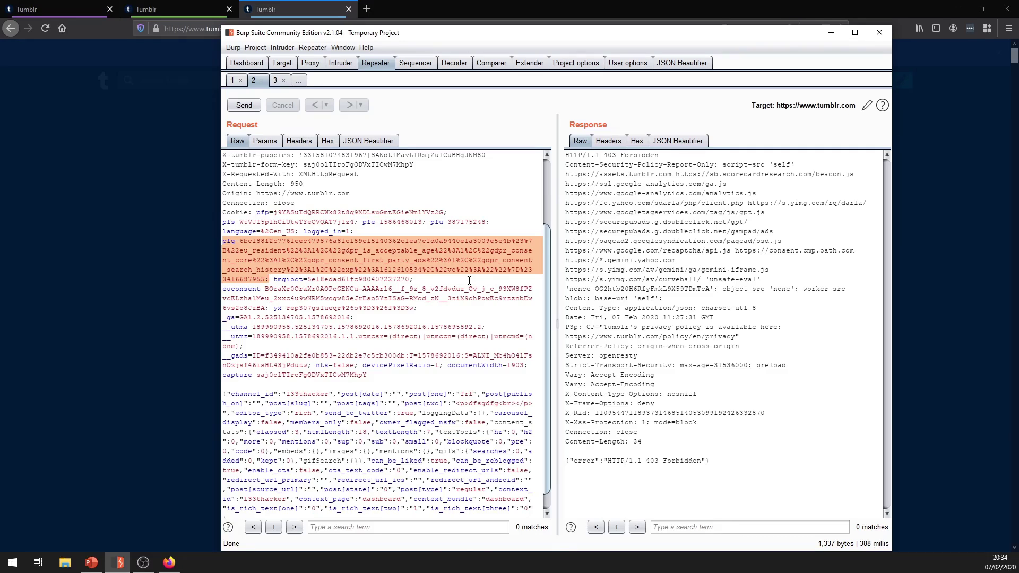
pyautogui.click(293, 63)
# Expand the svc folder and its user, like, search and privacy subfolders in the site map.
pyautogui.click(319, 65)
pyautogui.click(281, 63)
pyautogui.scroll(-6, 320, 245)
pyautogui.click(235, 374)
pyautogui.click(243, 512)
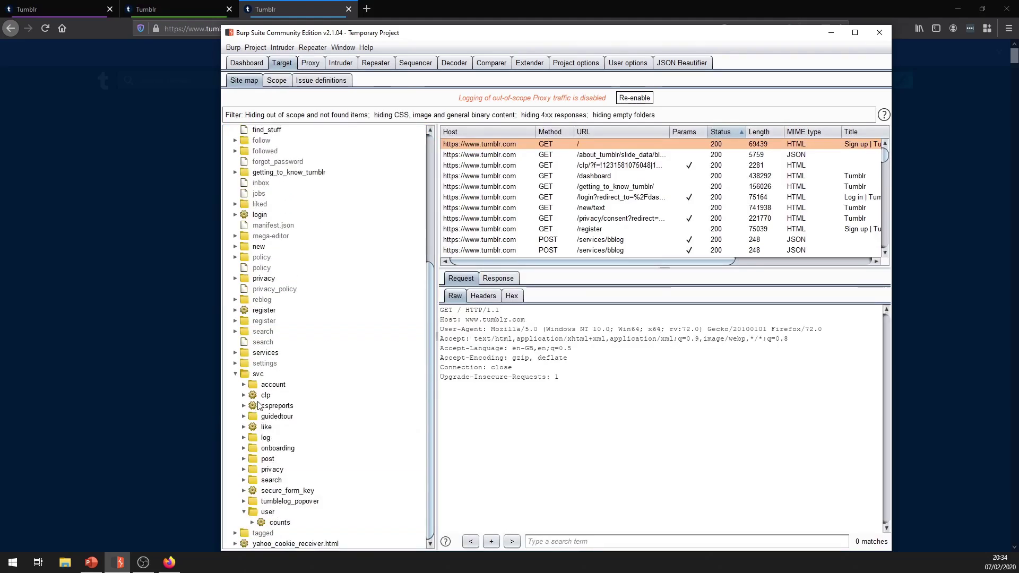
pyautogui.click(246, 427)
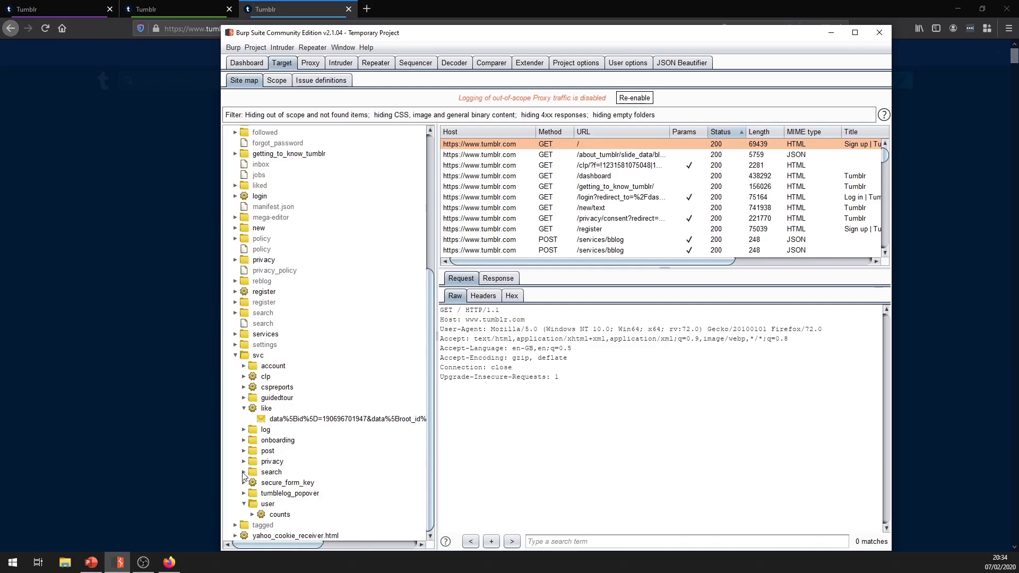
pyautogui.click(243, 472)
pyautogui.click(243, 461)
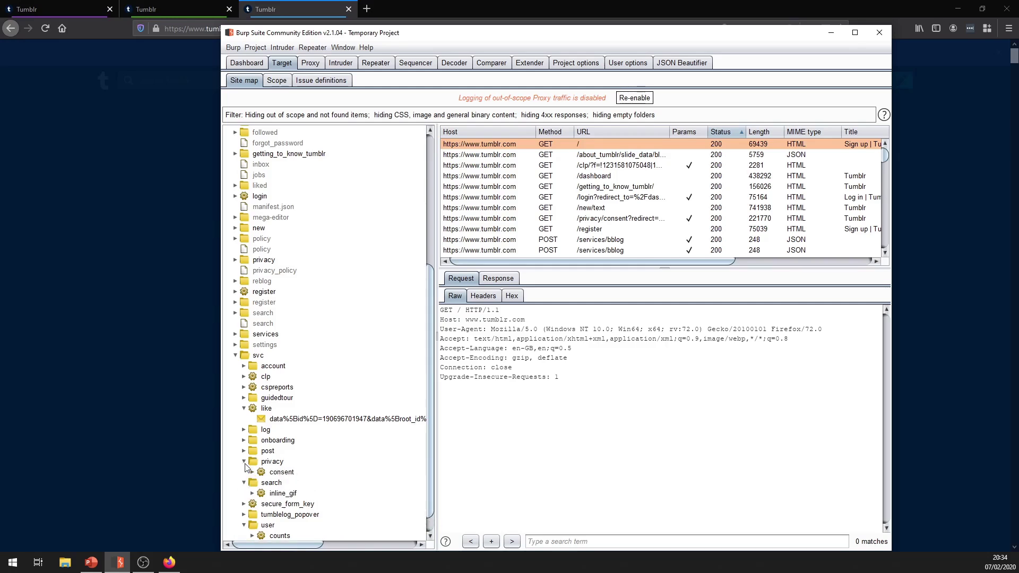
# Expand svc/post and select update to show its two 200 POST requests and JSON body.
pyautogui.click(244, 451)
pyautogui.scroll(-2, 290, 488)
pyautogui.click(289, 442)
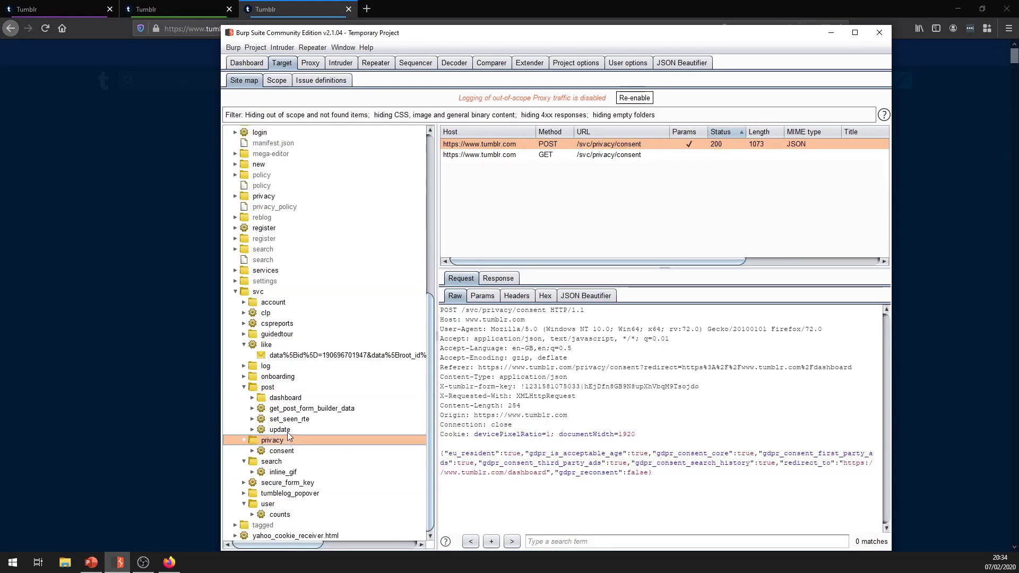
pyautogui.click(279, 429)
pyautogui.scroll(-2, 515, 405)
pyautogui.scroll(-3, 514, 405)
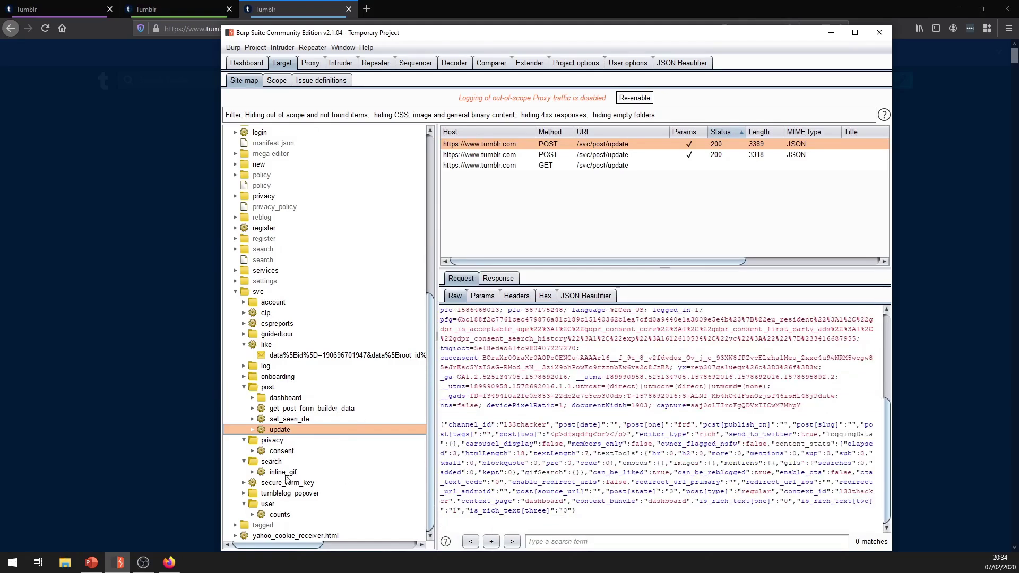
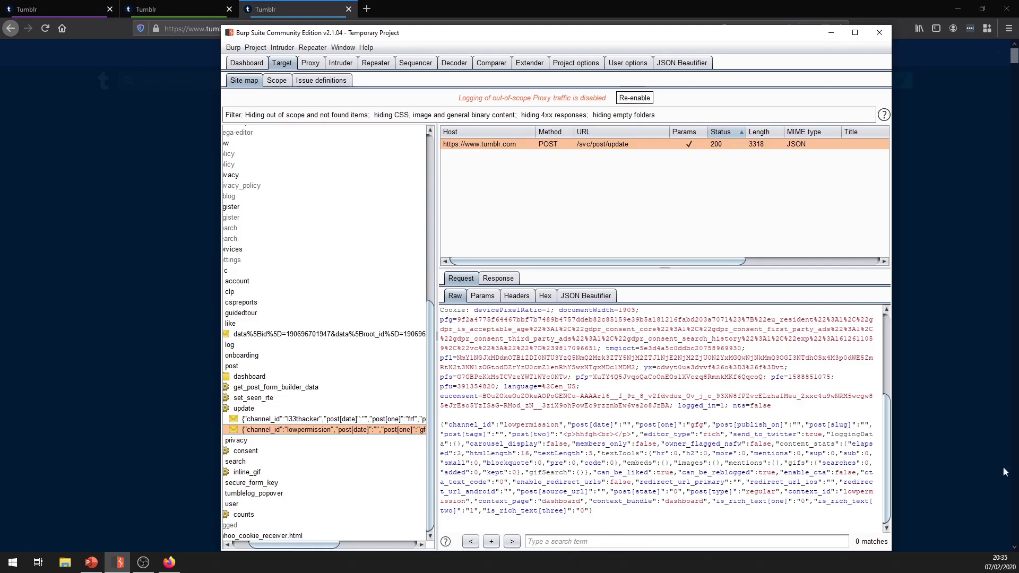
# Switch to PowerPoint and play slide 3, the closing audience-photo slide, as a full-screen slide show.
pyautogui.hotkey('alt', 'Tab')
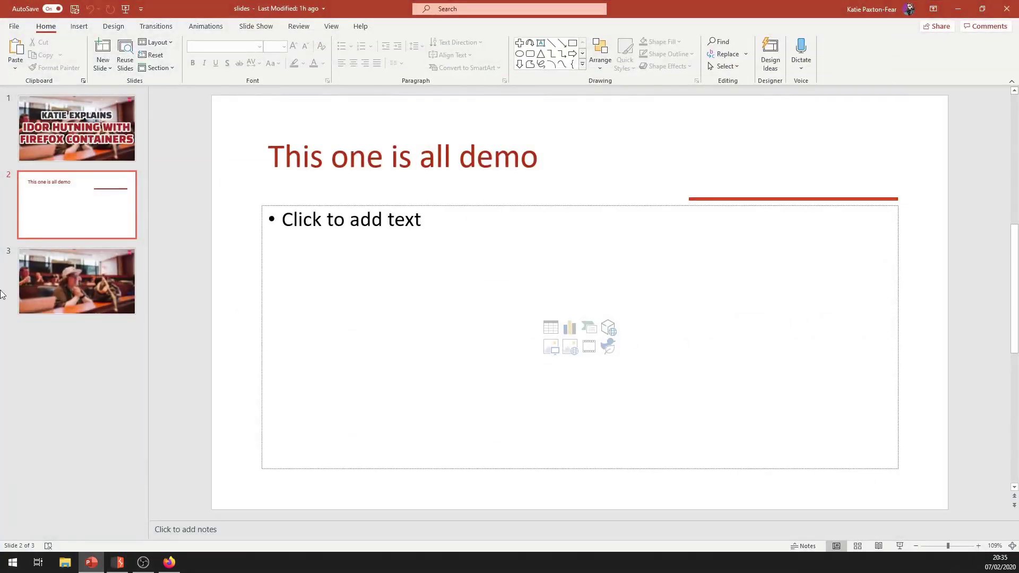
pyautogui.click(69, 298)
pyautogui.click(900, 545)
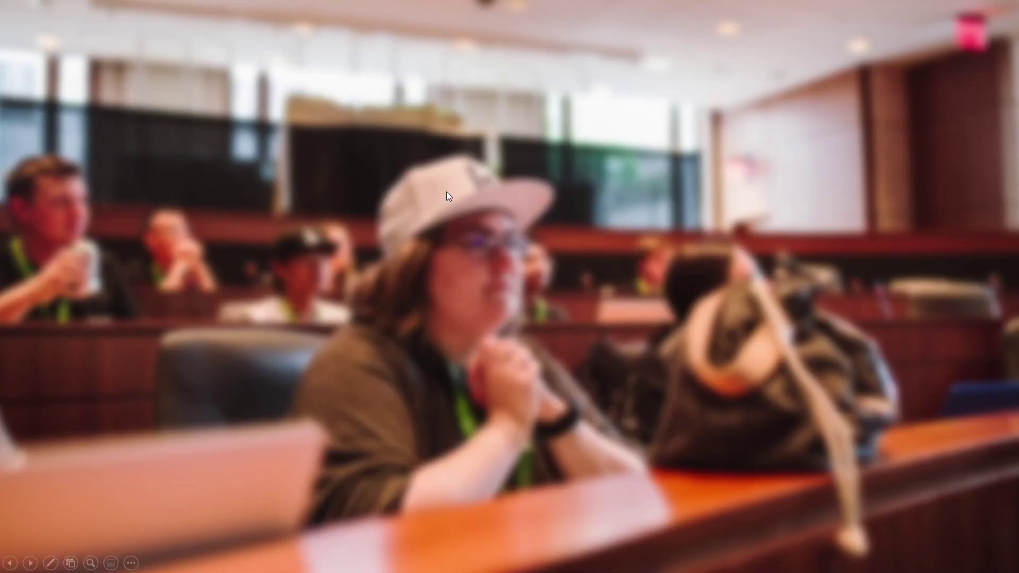